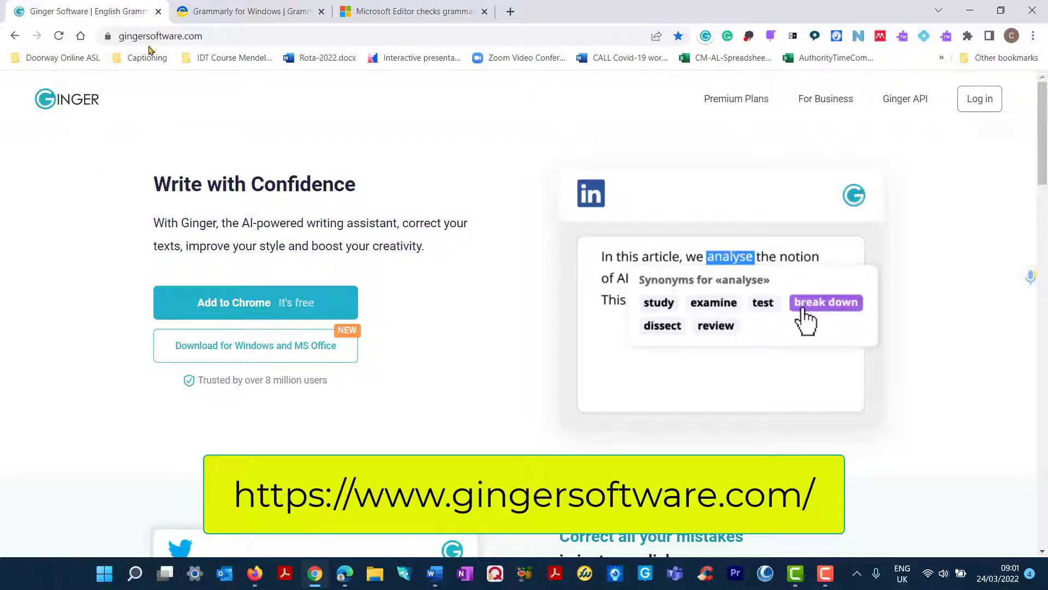
Tour the Grammarly, Microsoft Editor and Ginger pages, briefly highlighting Ginger's description sentence.
click(249, 13)
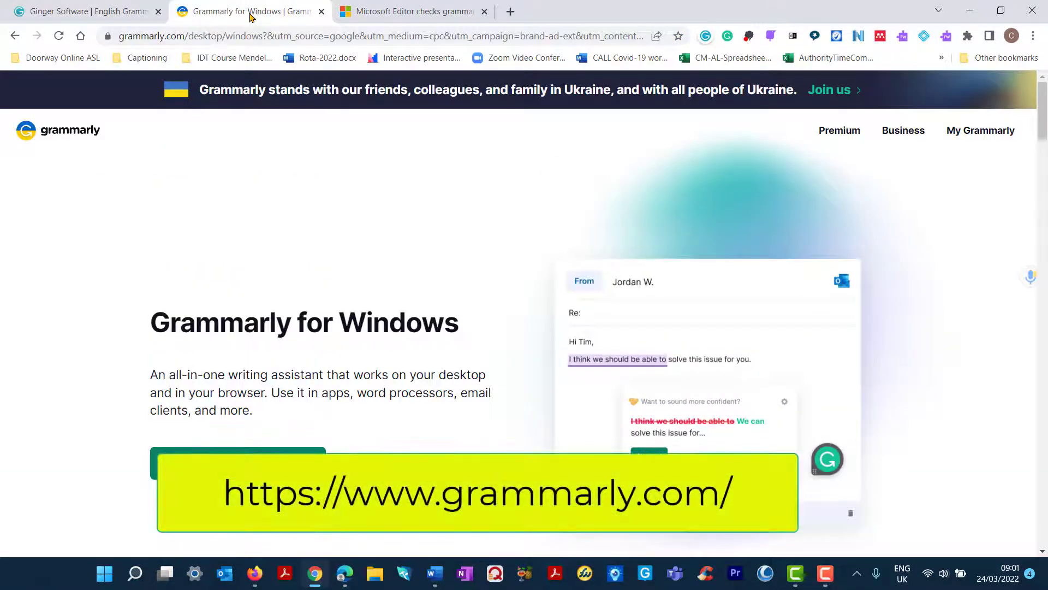
click(407, 12)
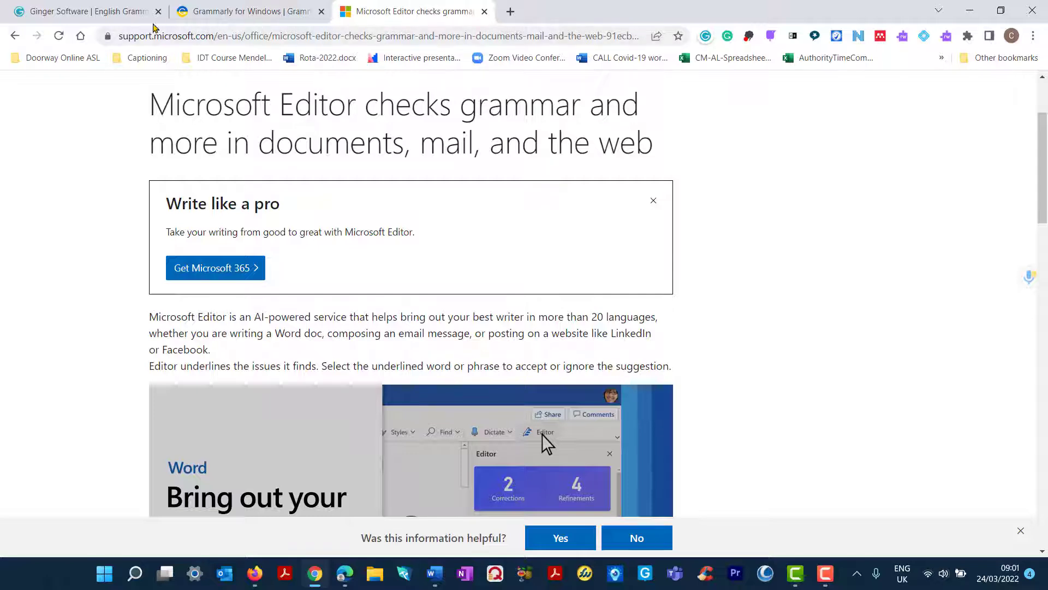
click(88, 12)
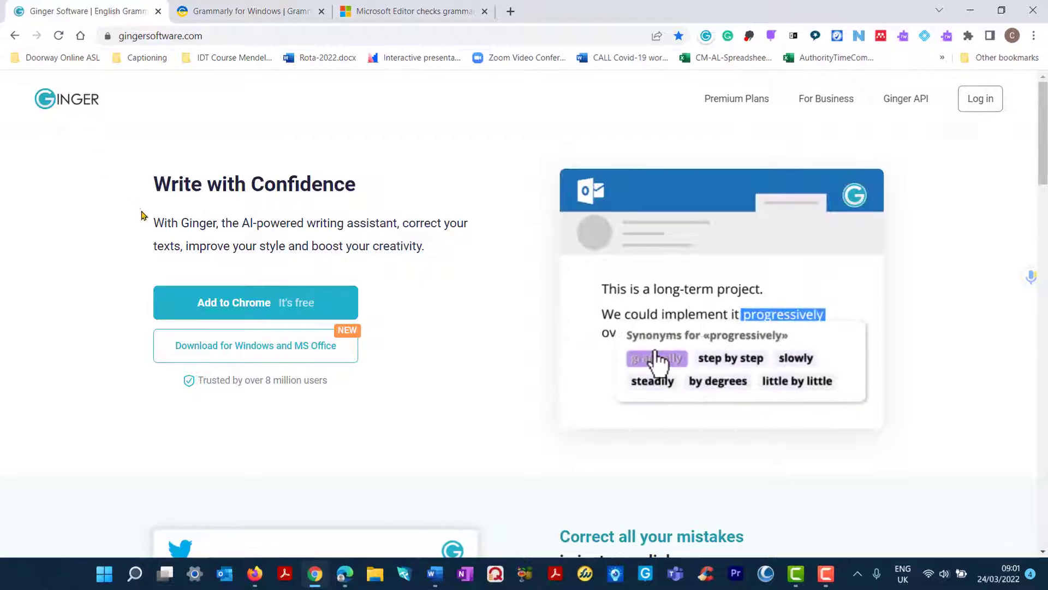
drag(152, 221, 411, 219)
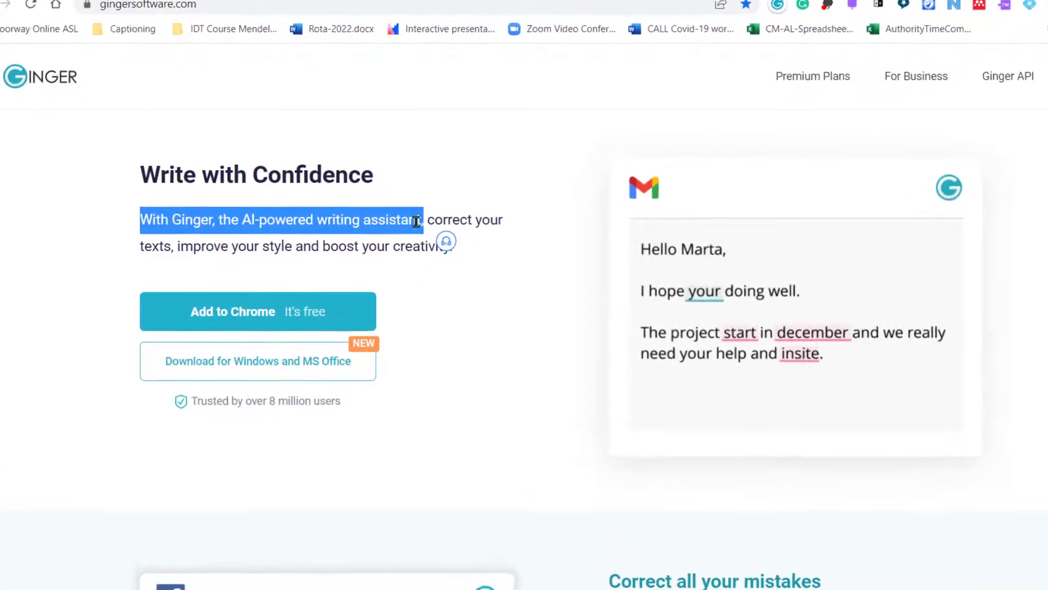
click(358, 218)
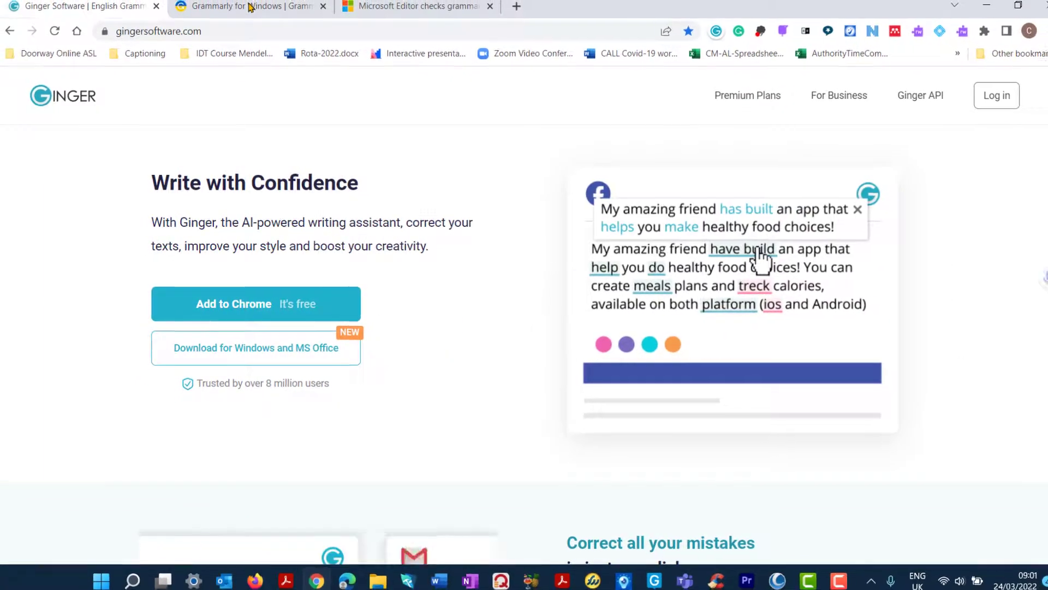
click(248, 6)
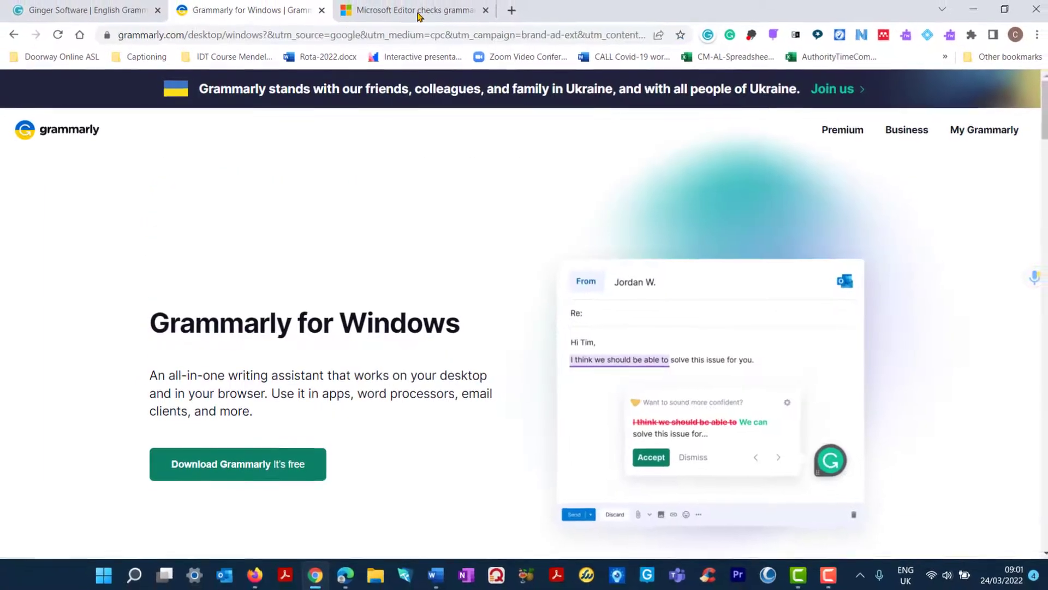
click(415, 7)
click(93, 18)
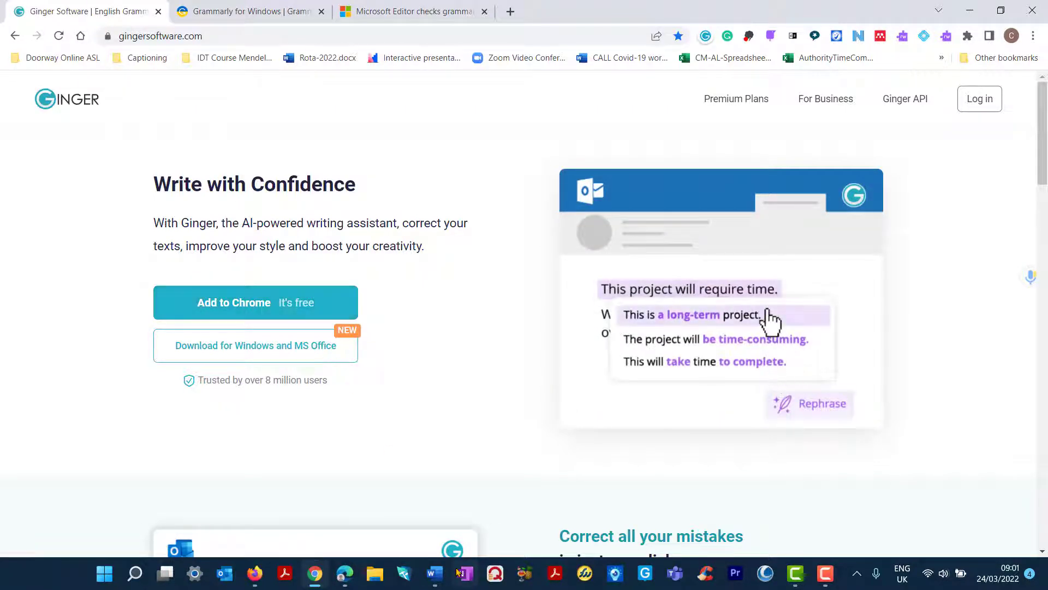
Preview the Grammarly, Ginger and Word editor documents, briefly selecting 'mistakes' in the footnote.
mouse_move(435, 577)
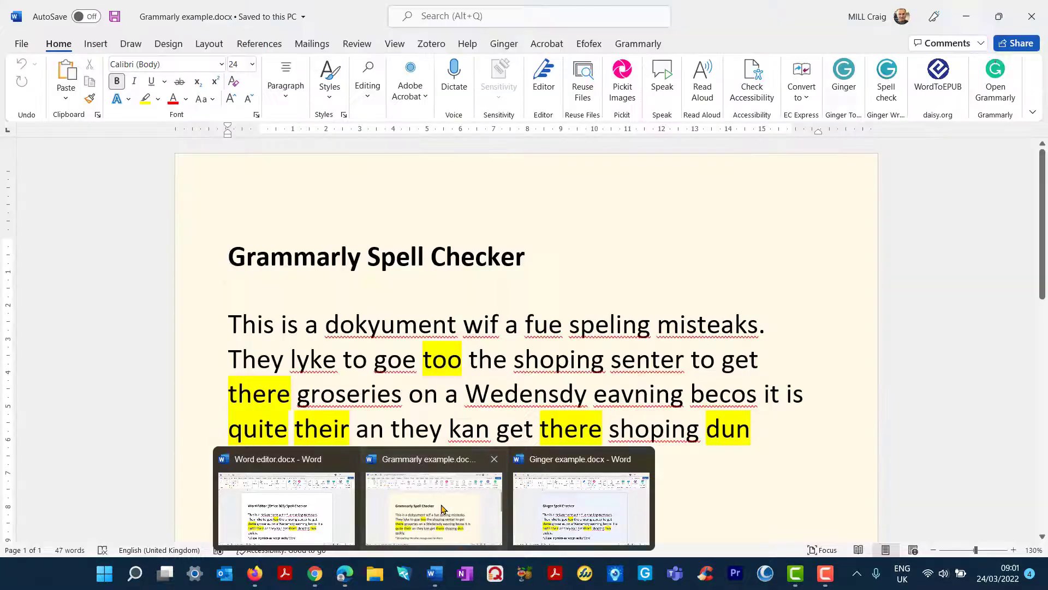
click(442, 508)
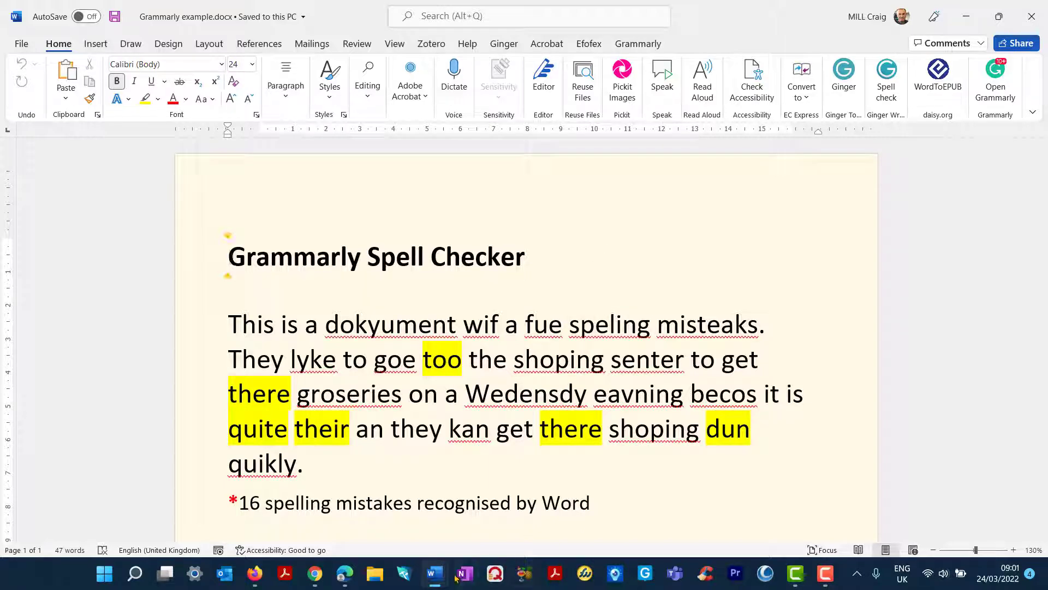
mouse_move(431, 586)
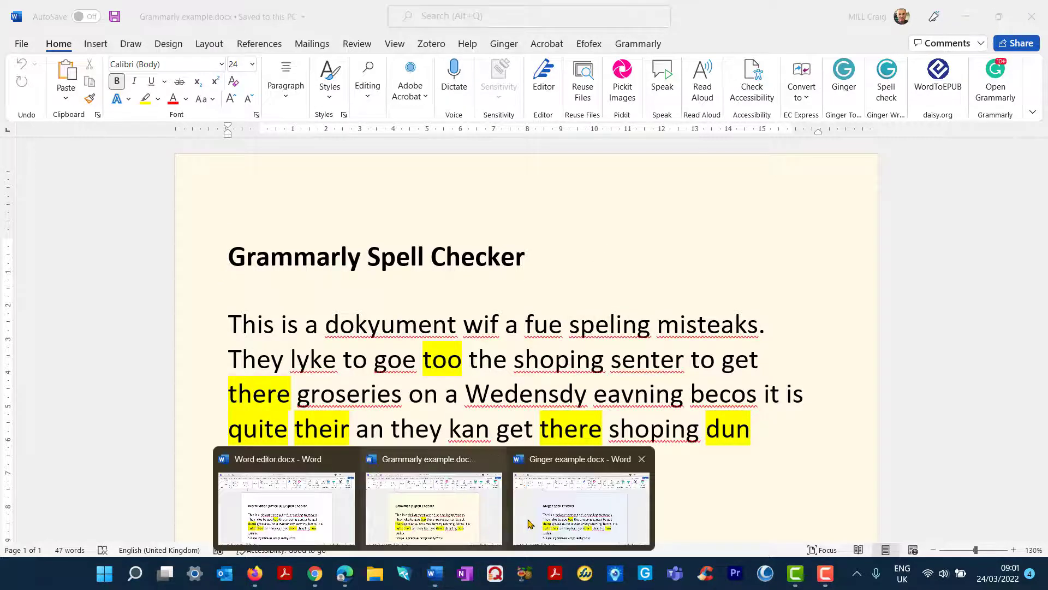
click(555, 521)
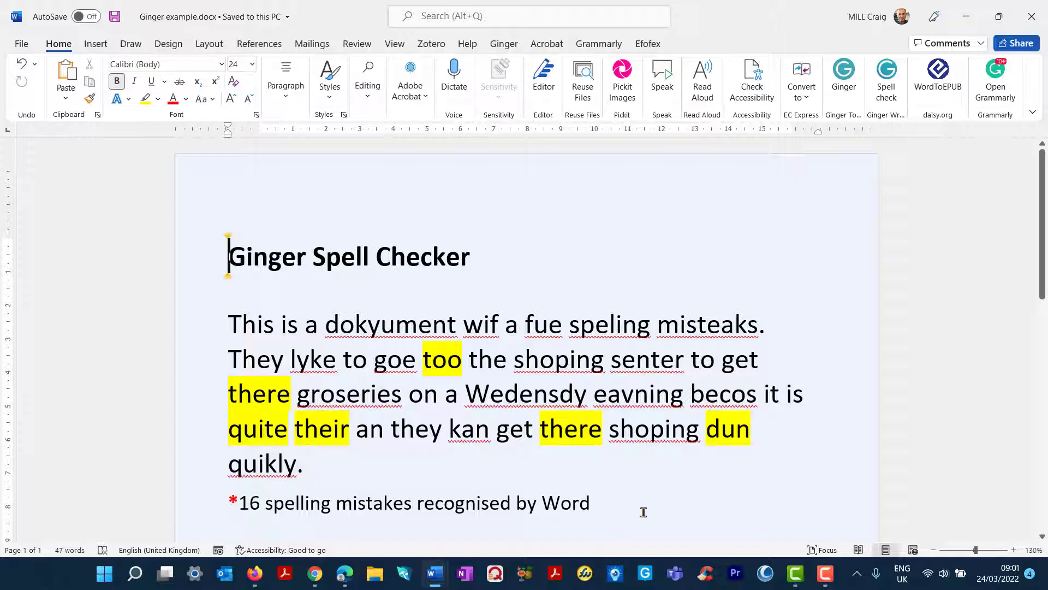
mouse_move(435, 573)
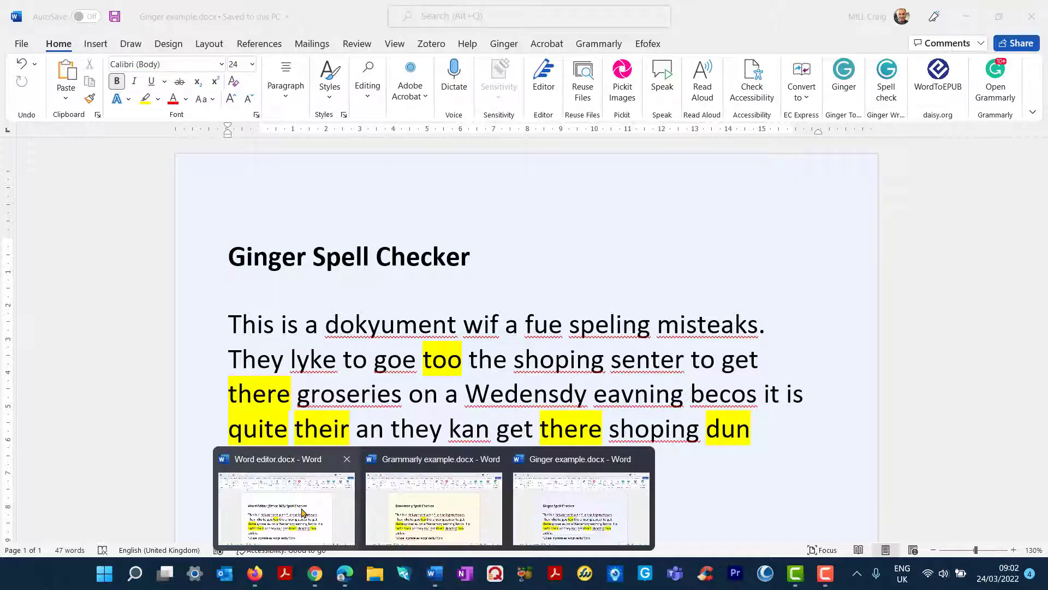
click(302, 513)
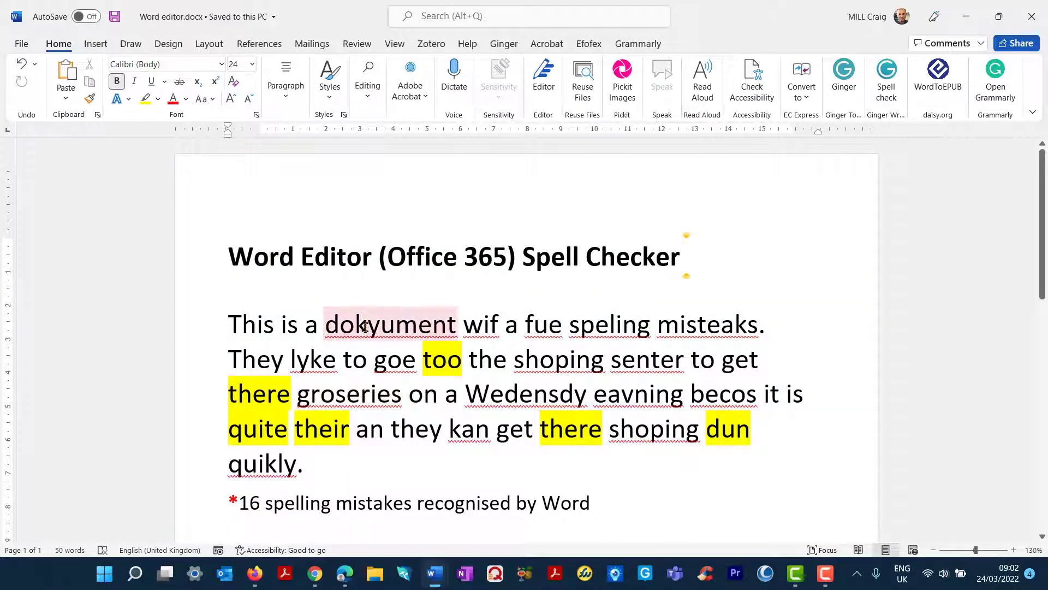
double_click(336, 515)
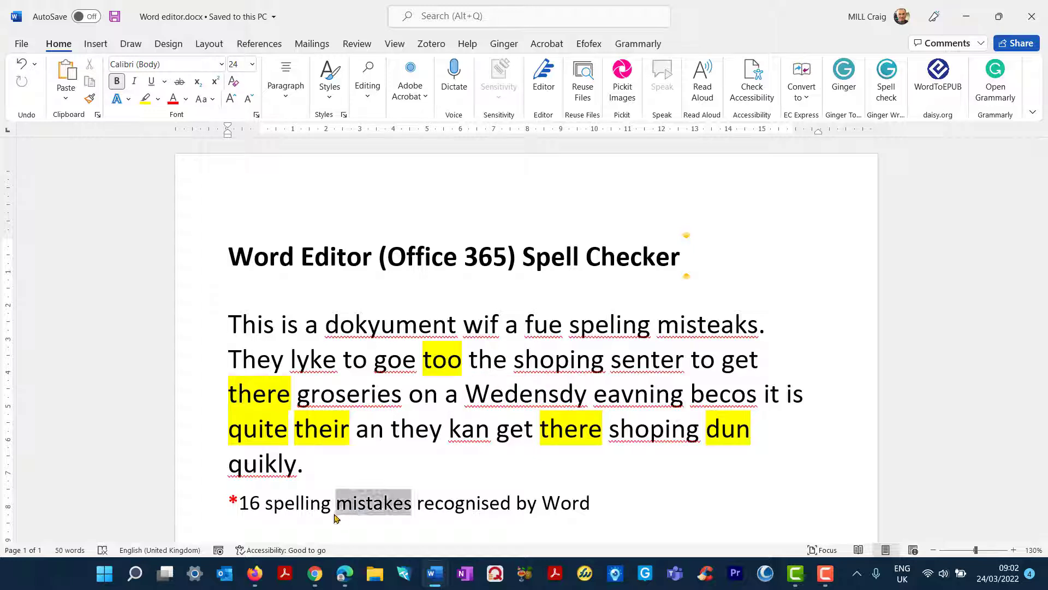
click(364, 504)
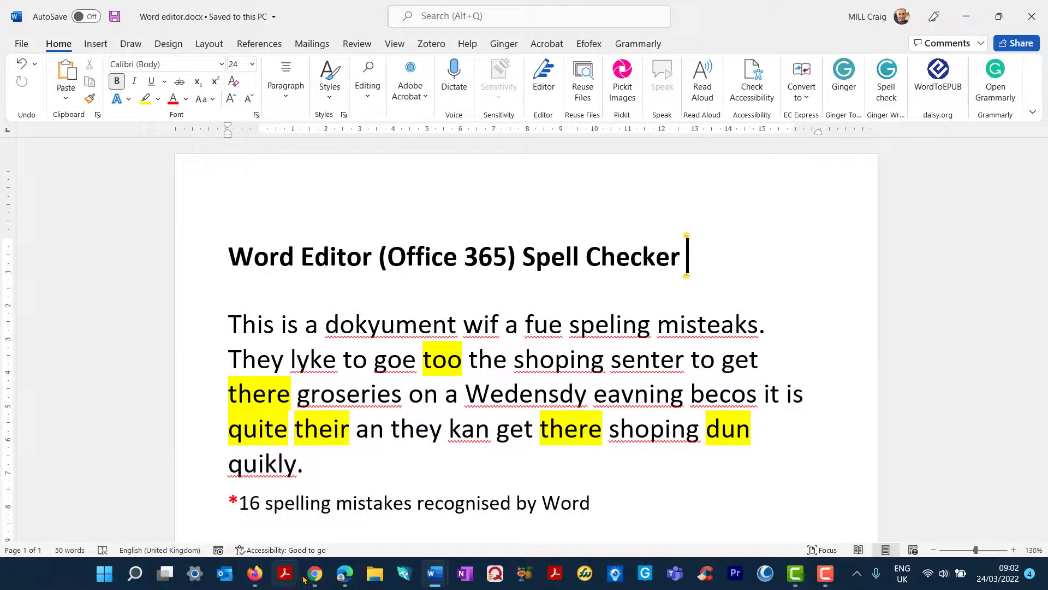
Return to Chrome's Grammarly for Windows page, scroll through it, then minimise the browser.
mouse_move(315, 573)
click(352, 510)
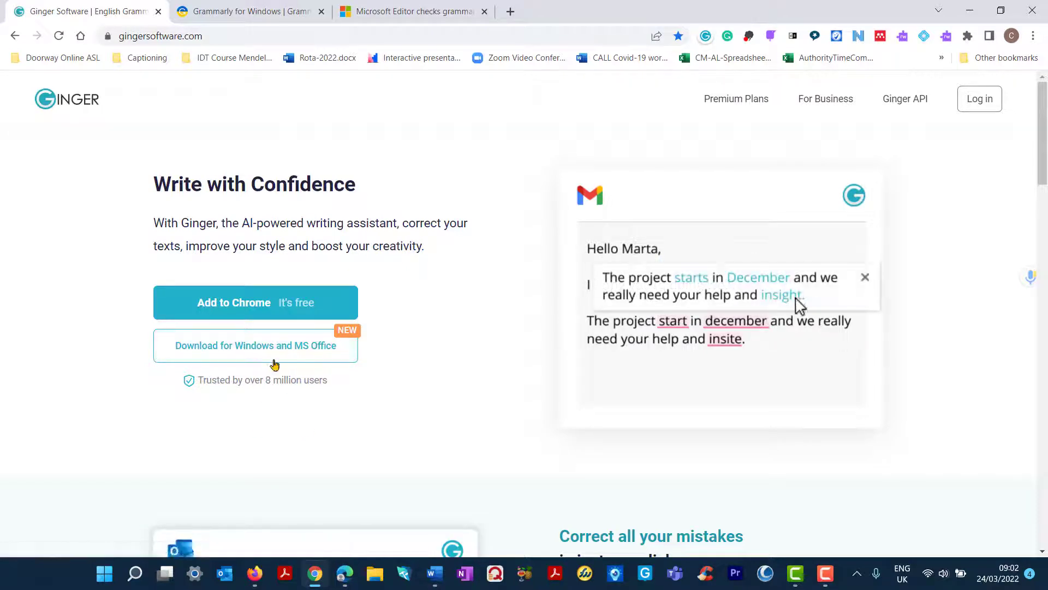
click(269, 17)
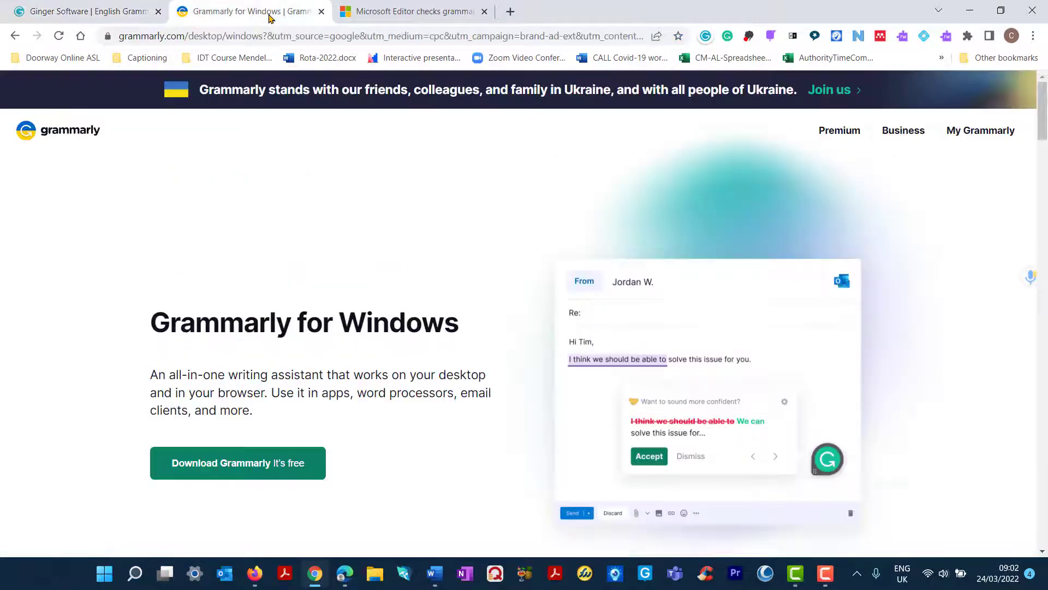
scroll(378, 389, down, 3)
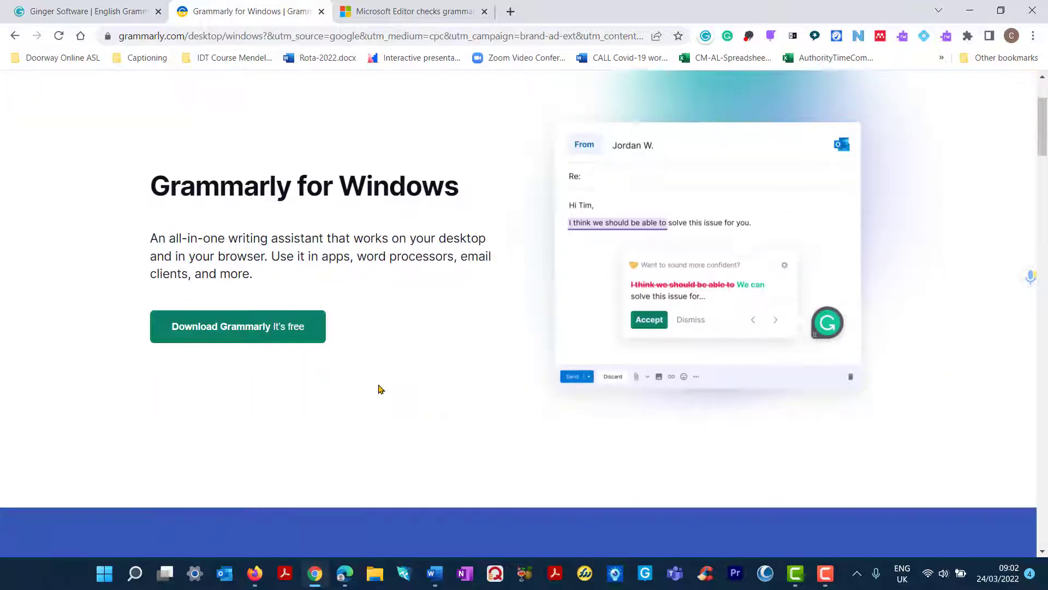
scroll(378, 389, up, 3)
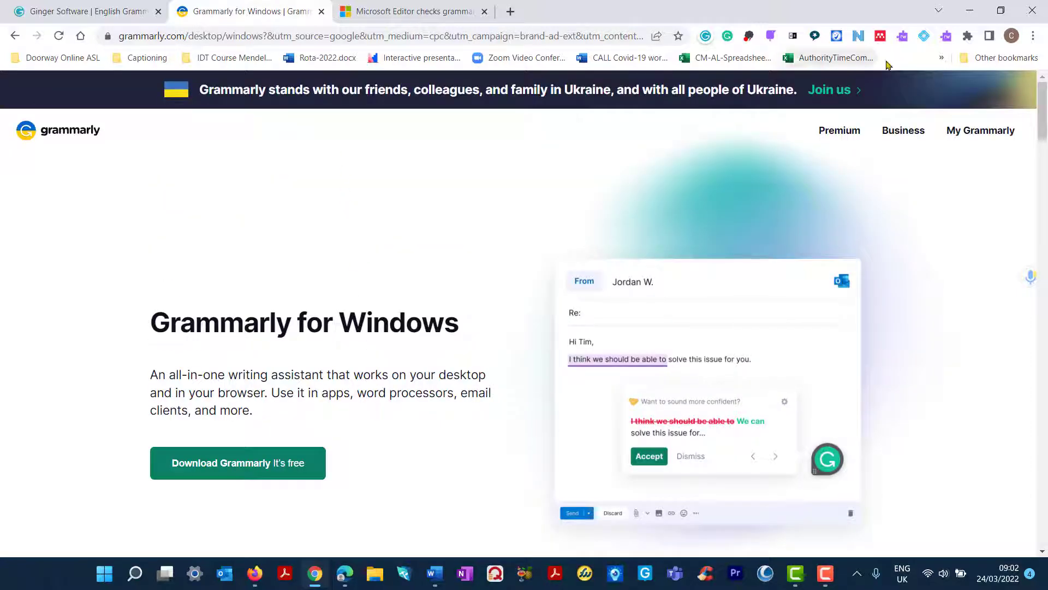
click(972, 15)
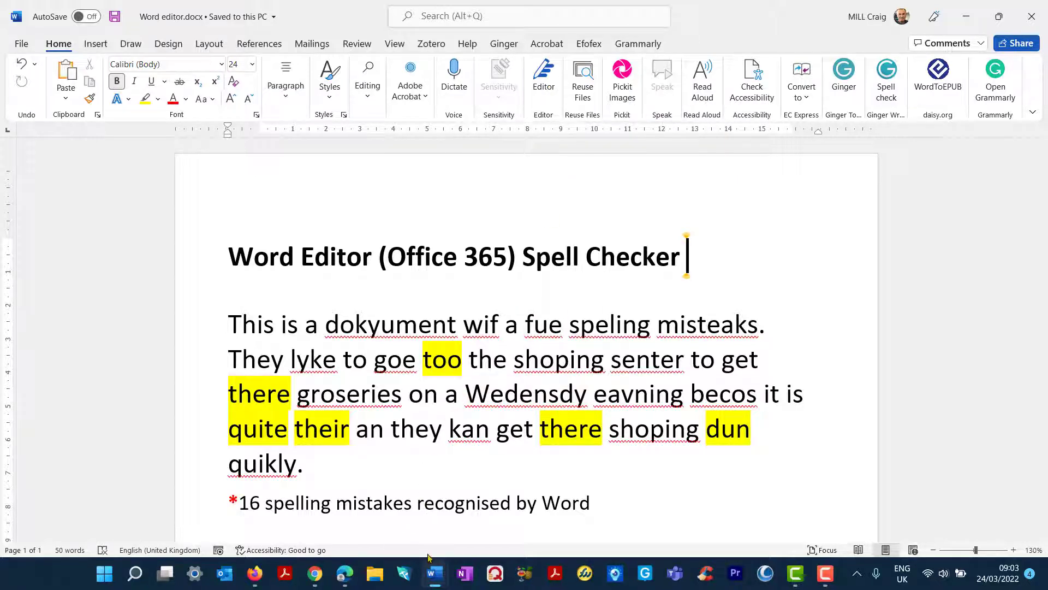
Bring Ginger example.docx forward and run Ginger Writer's Check Document, finding 17 mistakes.
mouse_move(435, 574)
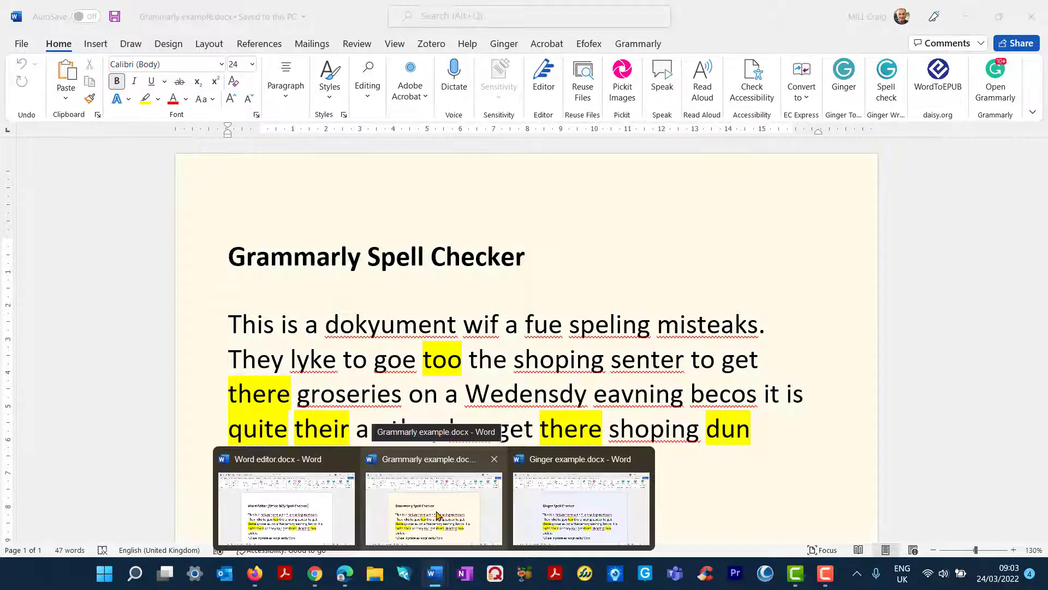
click(549, 505)
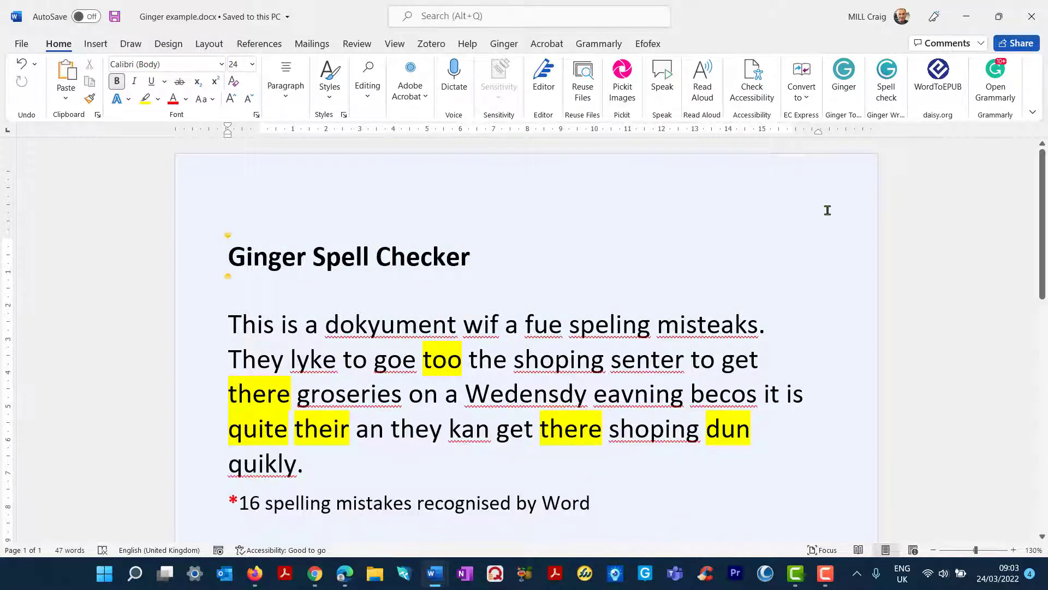
click(886, 78)
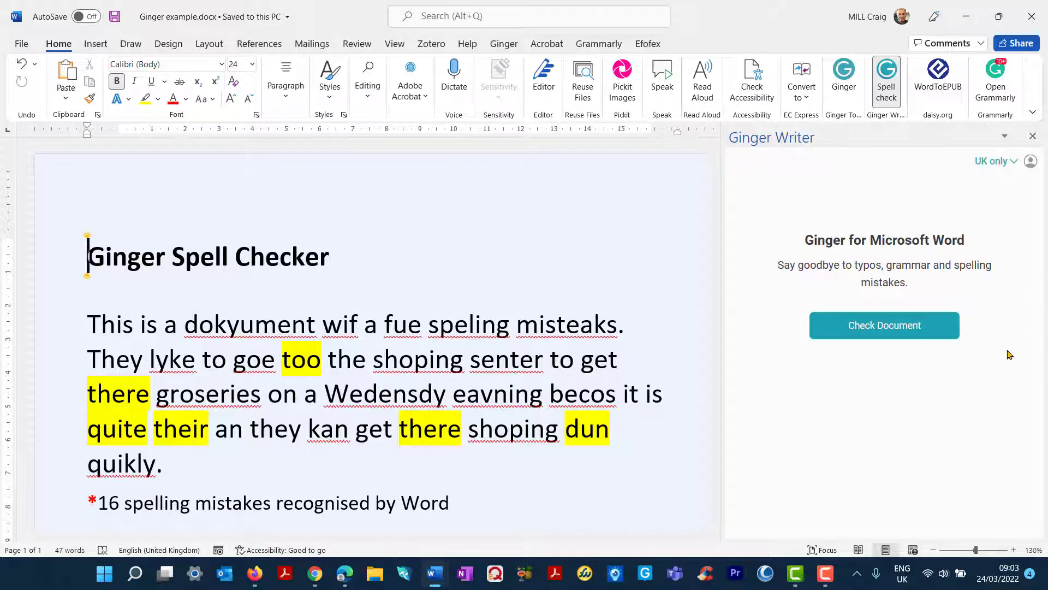
click(881, 327)
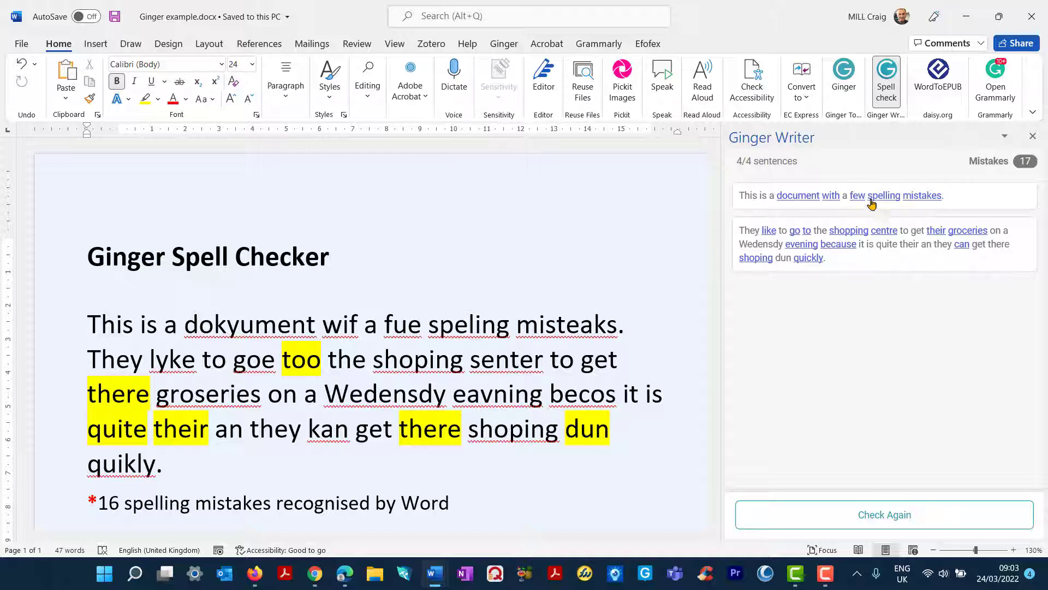
Accept Ginger's corrections for the first two sentences and re-check, leaving no mistakes in 3/3 sentences.
click(818, 201)
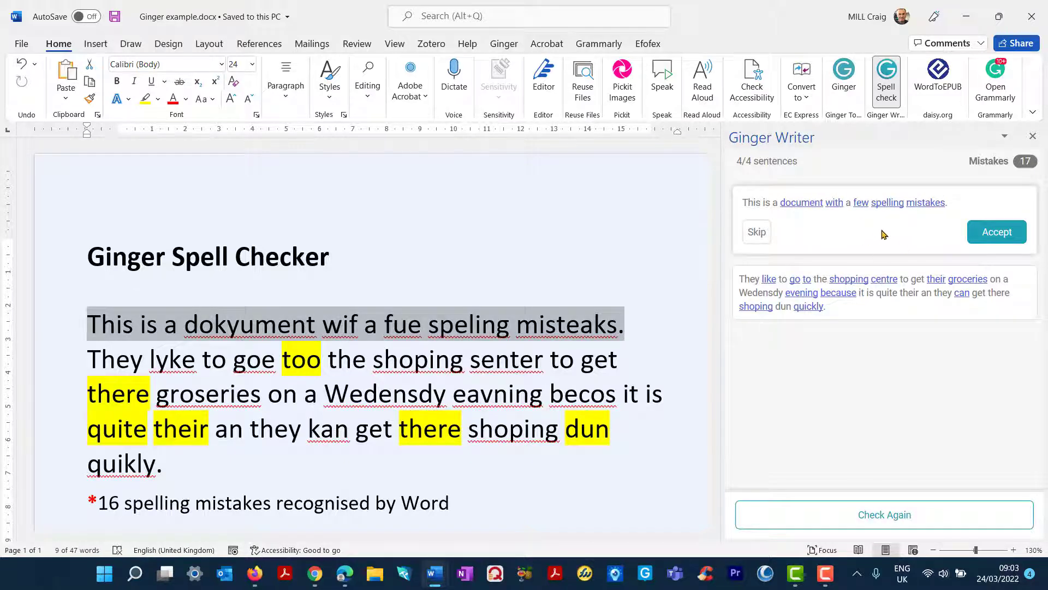
click(997, 232)
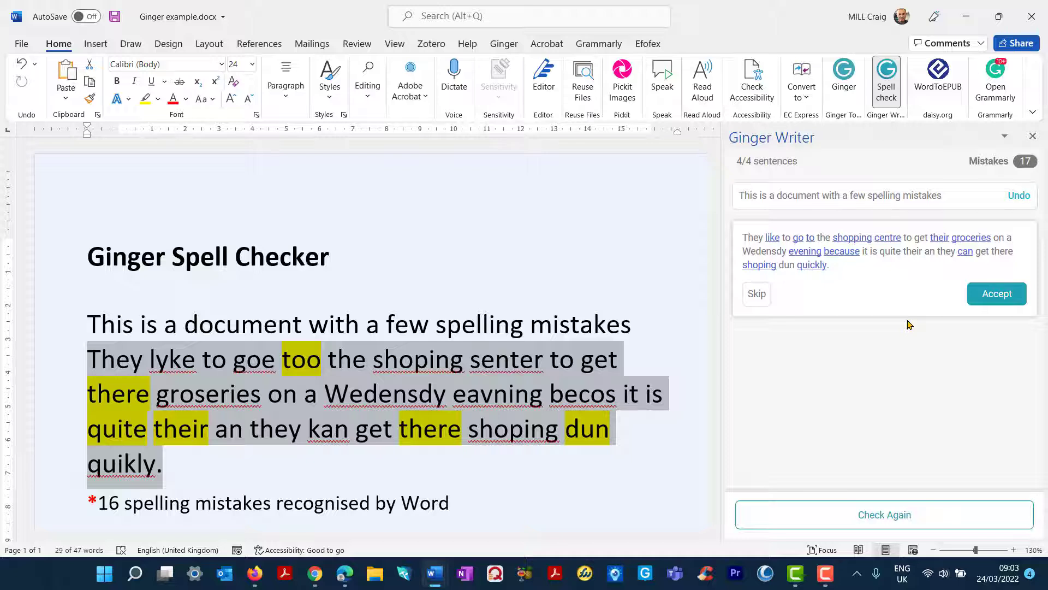
click(1006, 295)
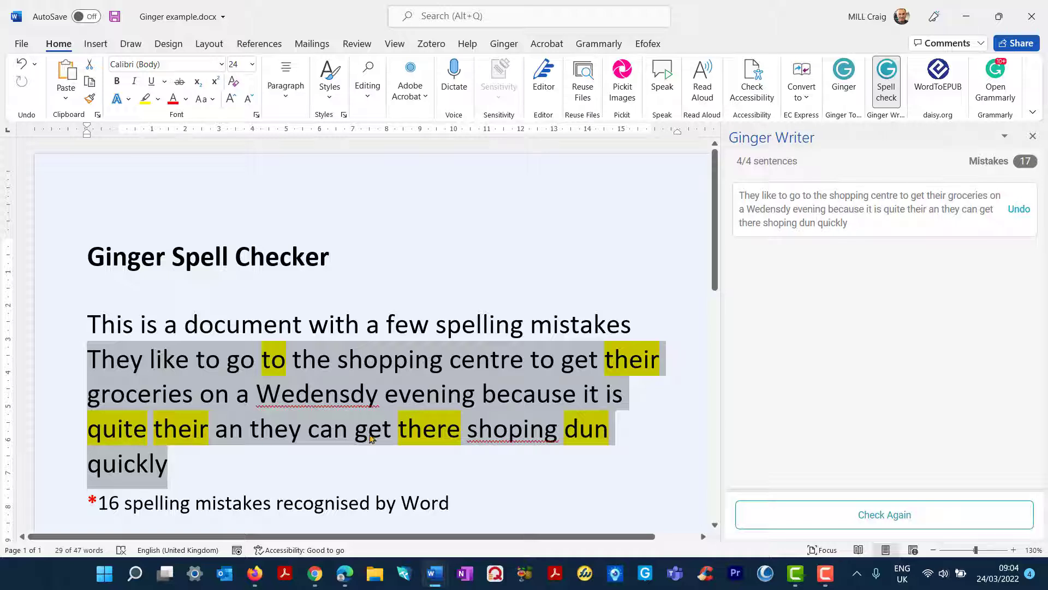
click(874, 516)
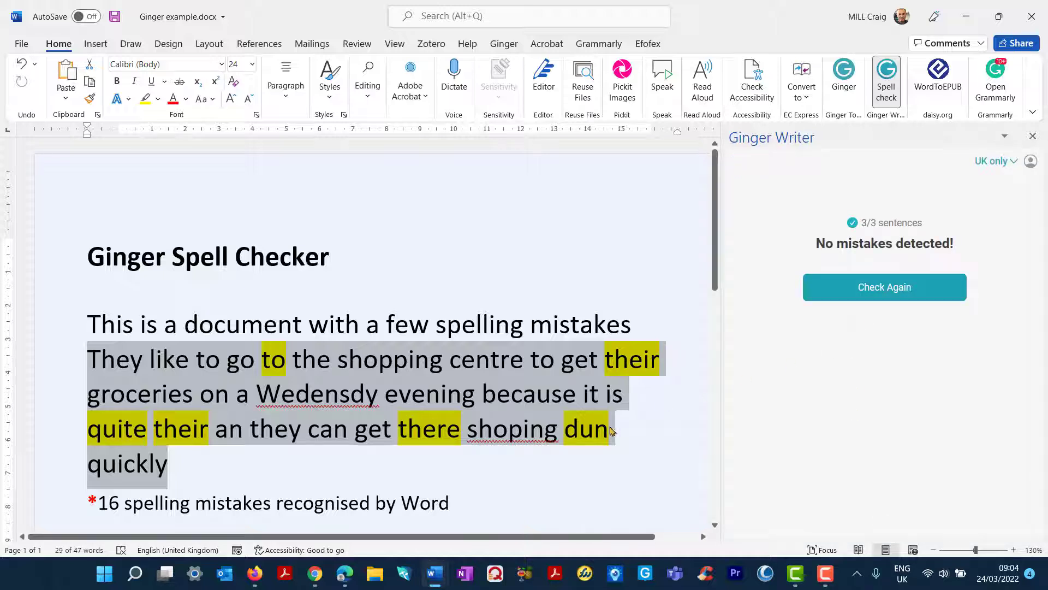
click(491, 460)
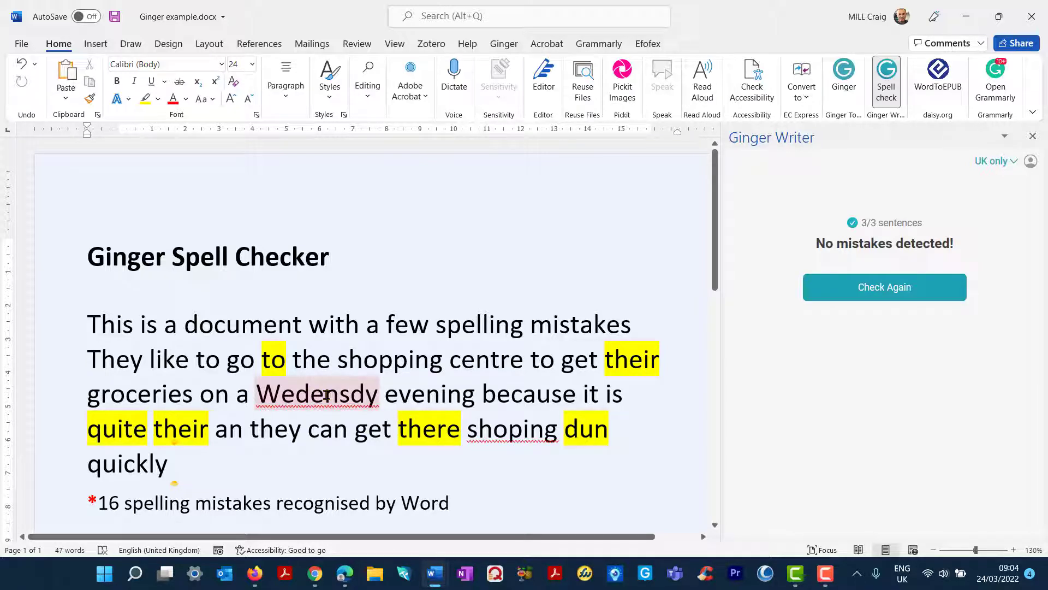
click(437, 582)
Open Grammarly on Grammarly example.docx, widen its pane and show the fix for dokyument.
click(423, 521)
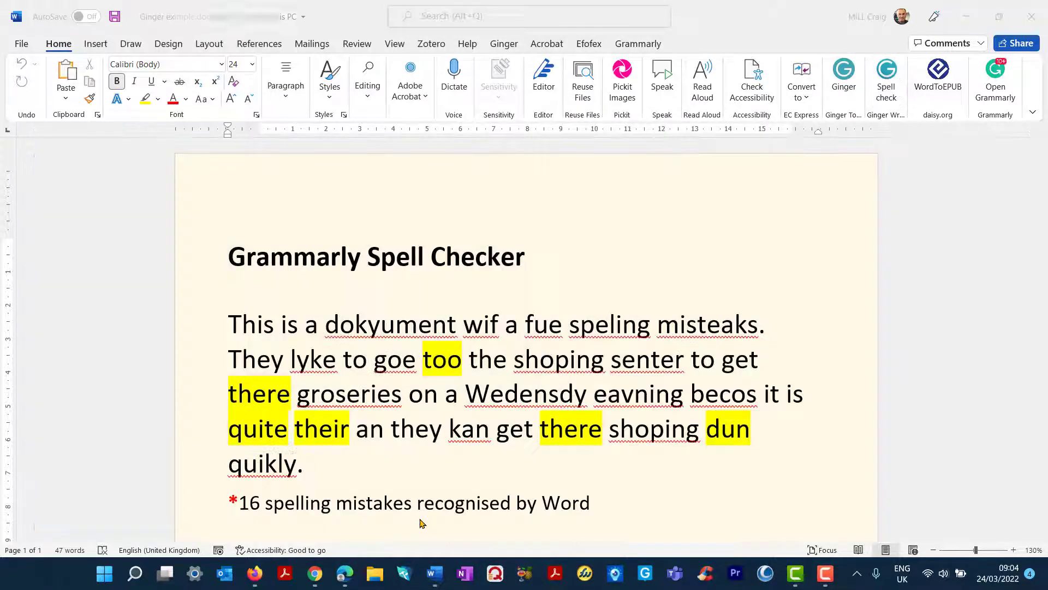
click(994, 76)
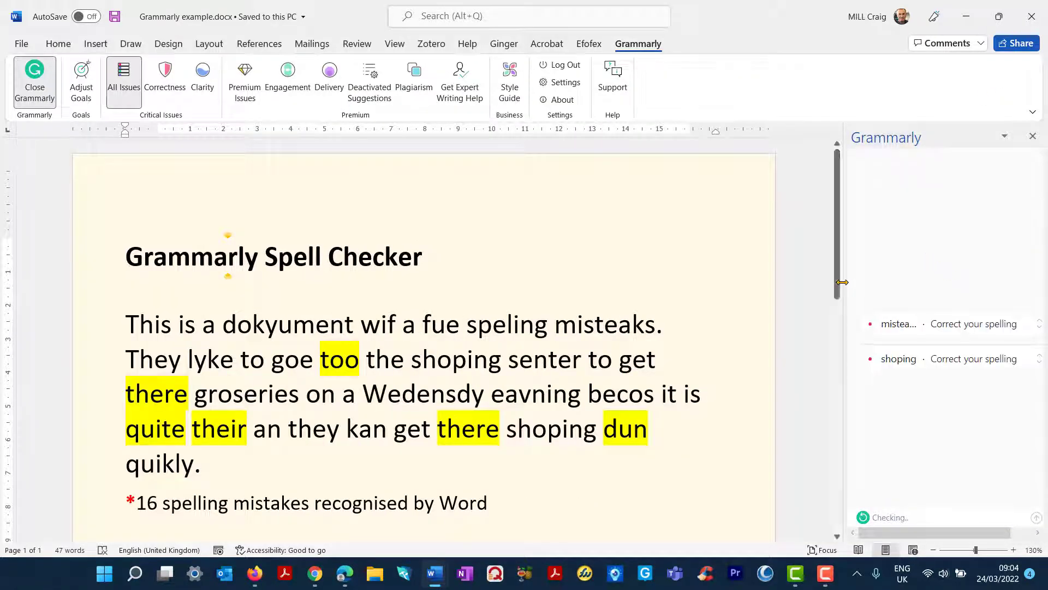
drag(844, 282, 709, 278)
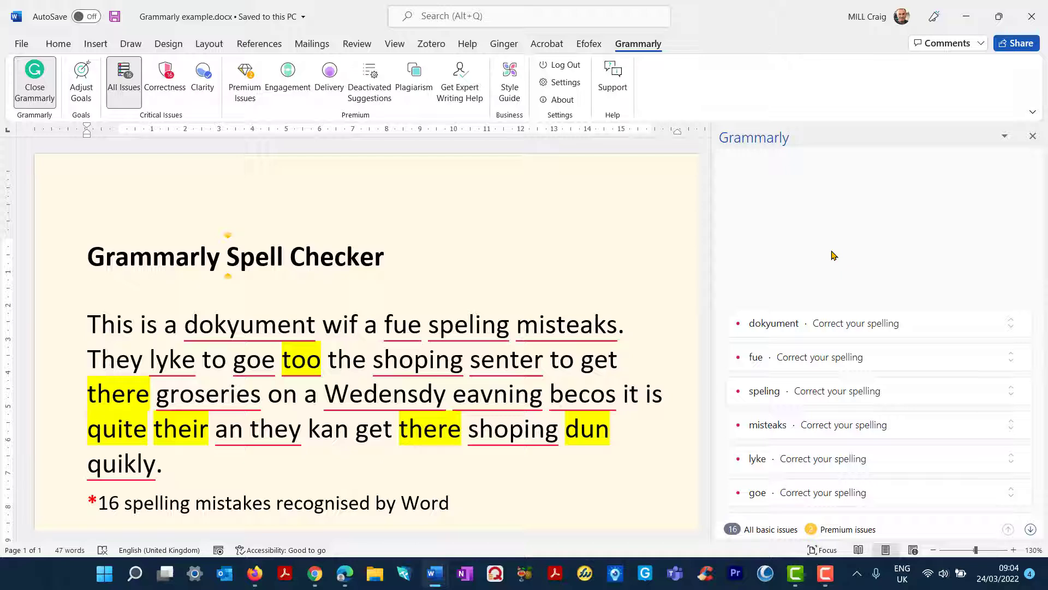
scroll(842, 251, down, 2)
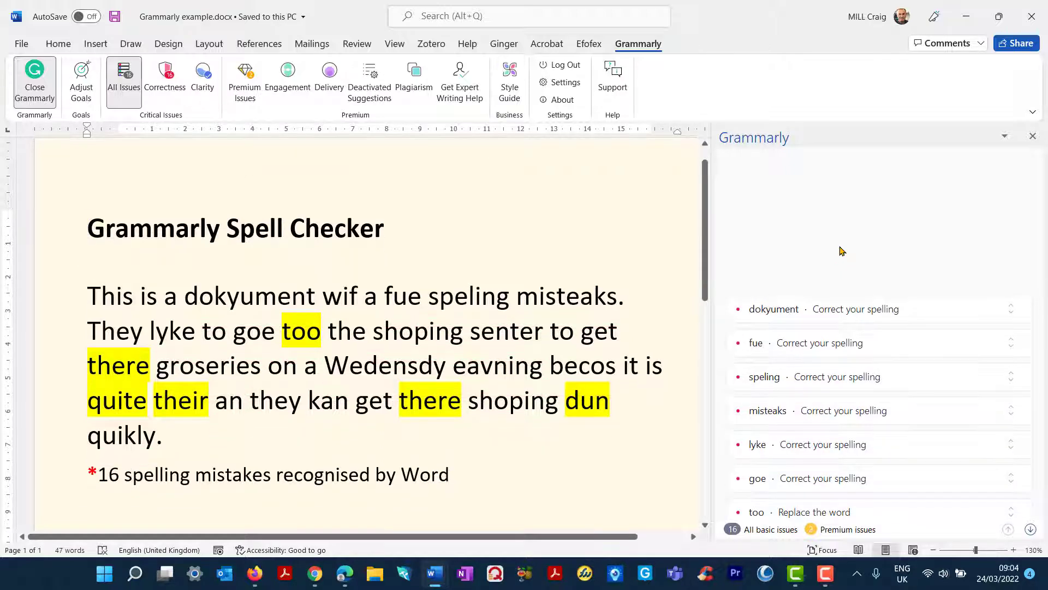
scroll(825, 287, down, 1)
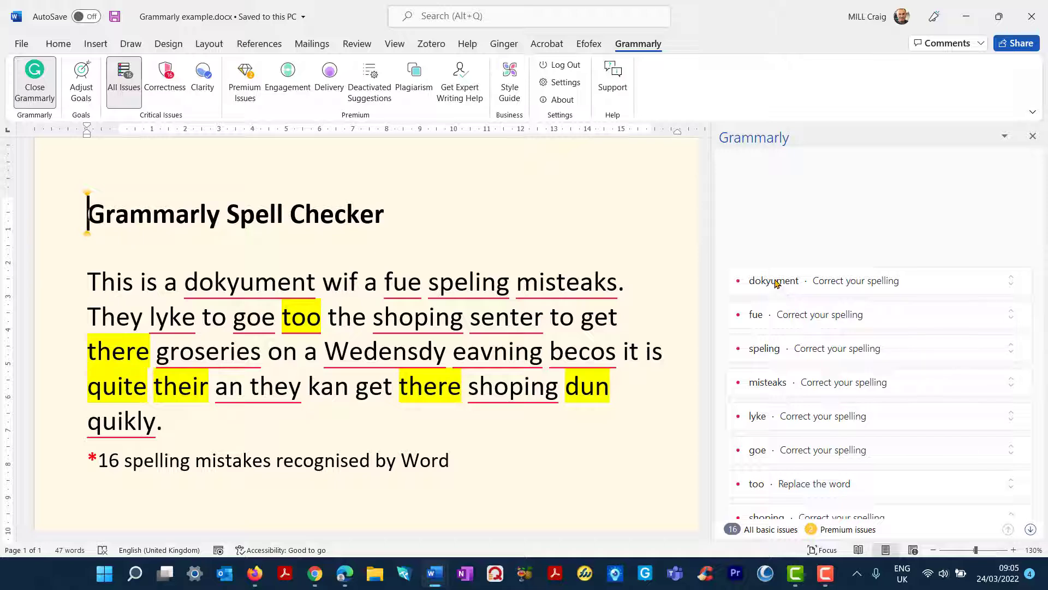
click(773, 282)
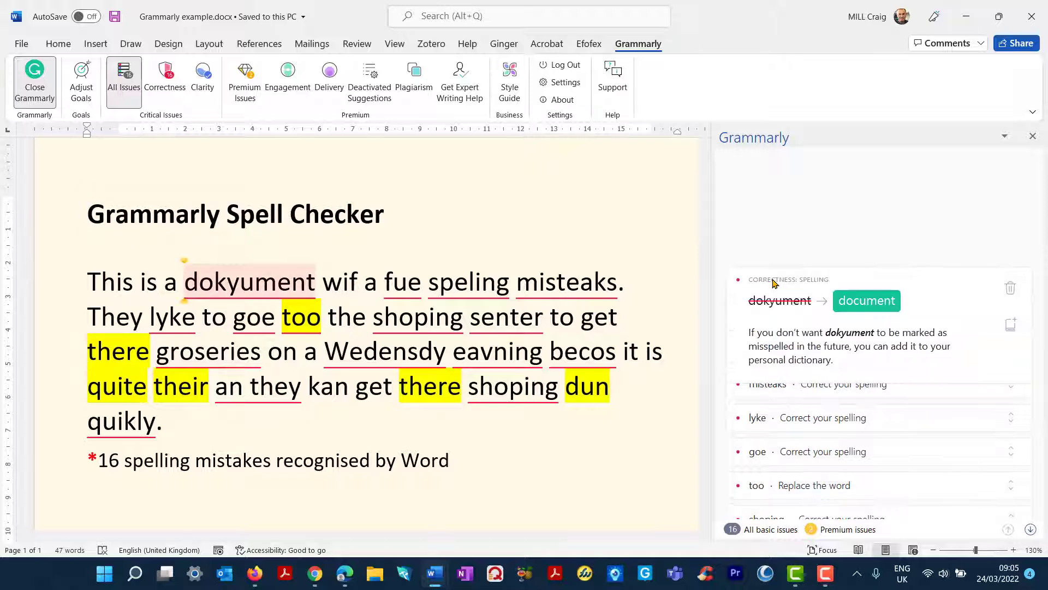
Accept Grammarly's fixes document, few, spelling, mistakes and like.
click(868, 301)
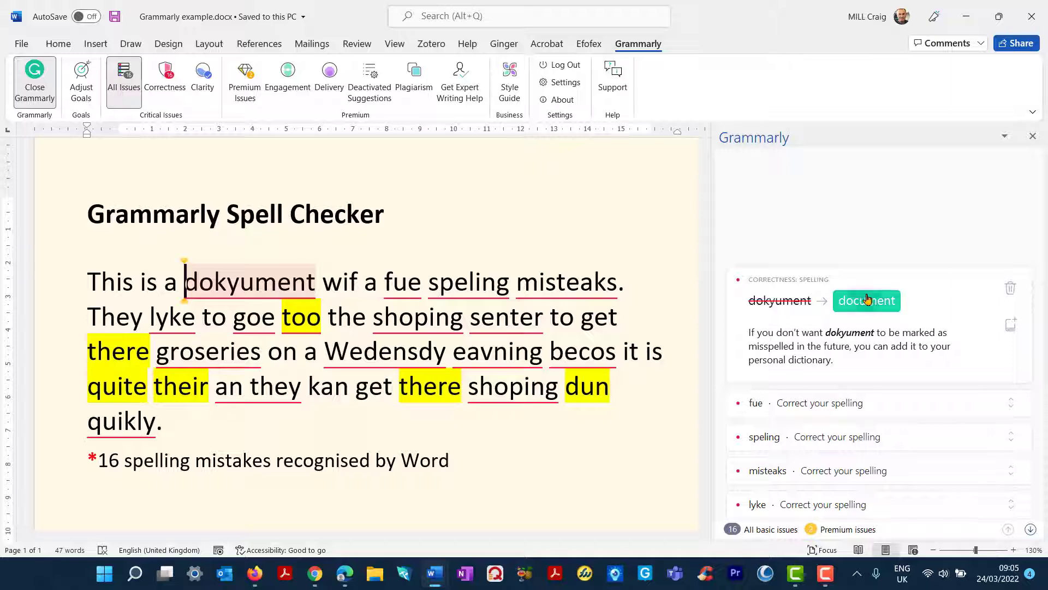
click(757, 322)
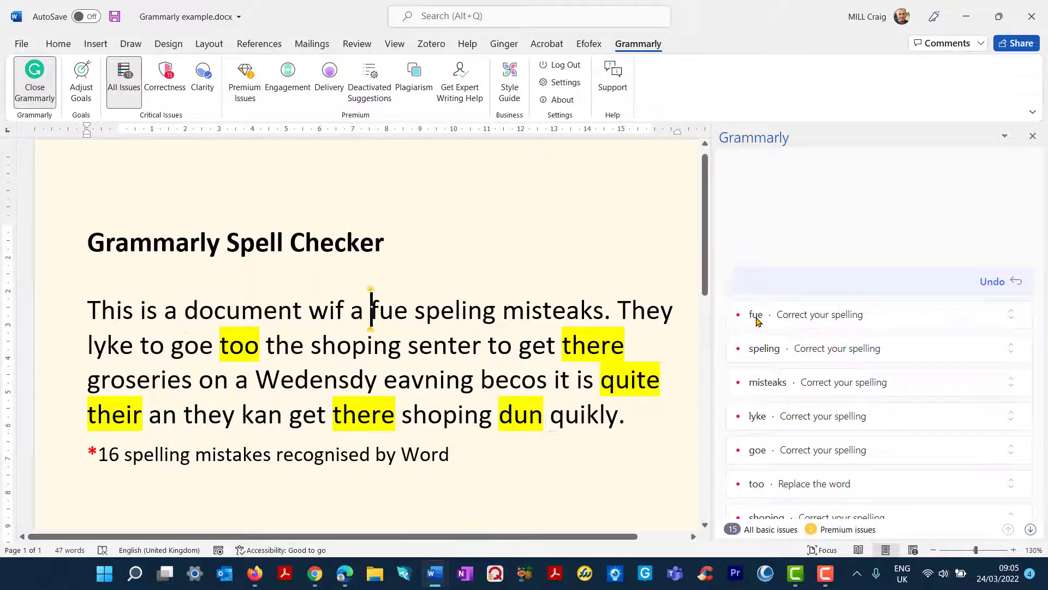
click(800, 335)
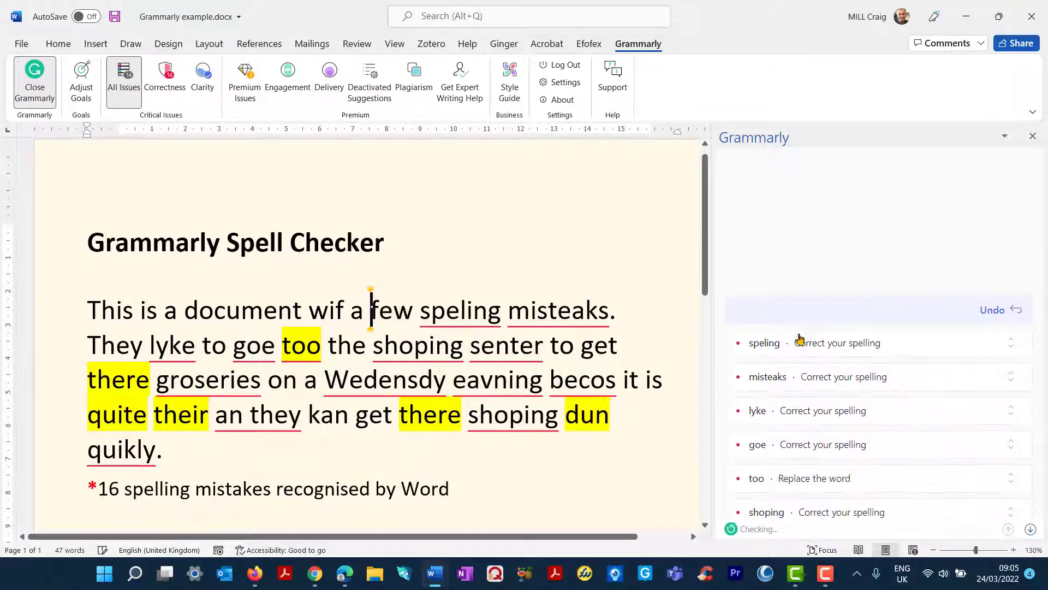
click(764, 344)
click(833, 361)
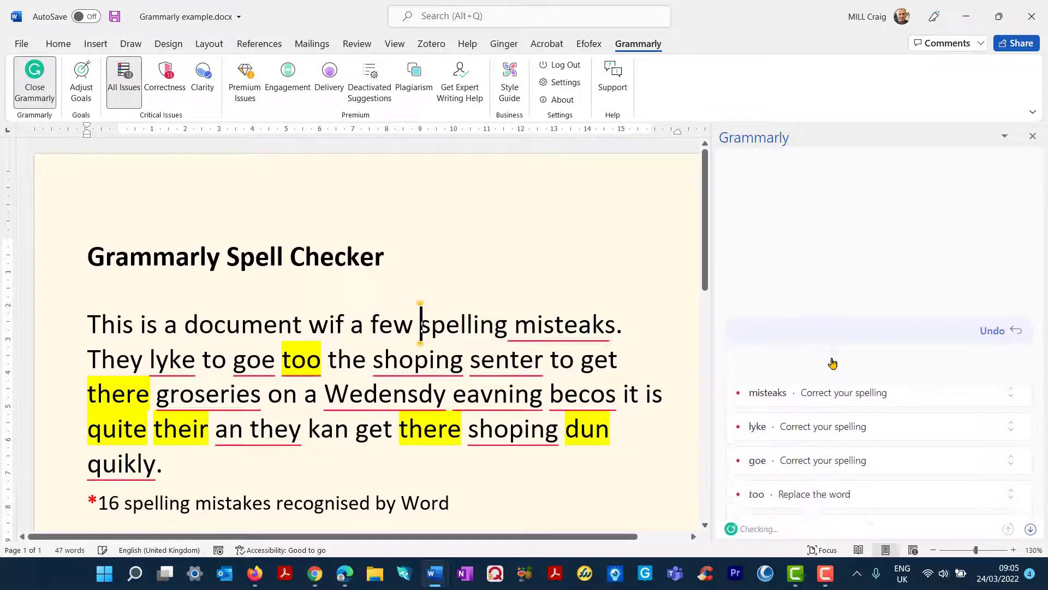
click(766, 364)
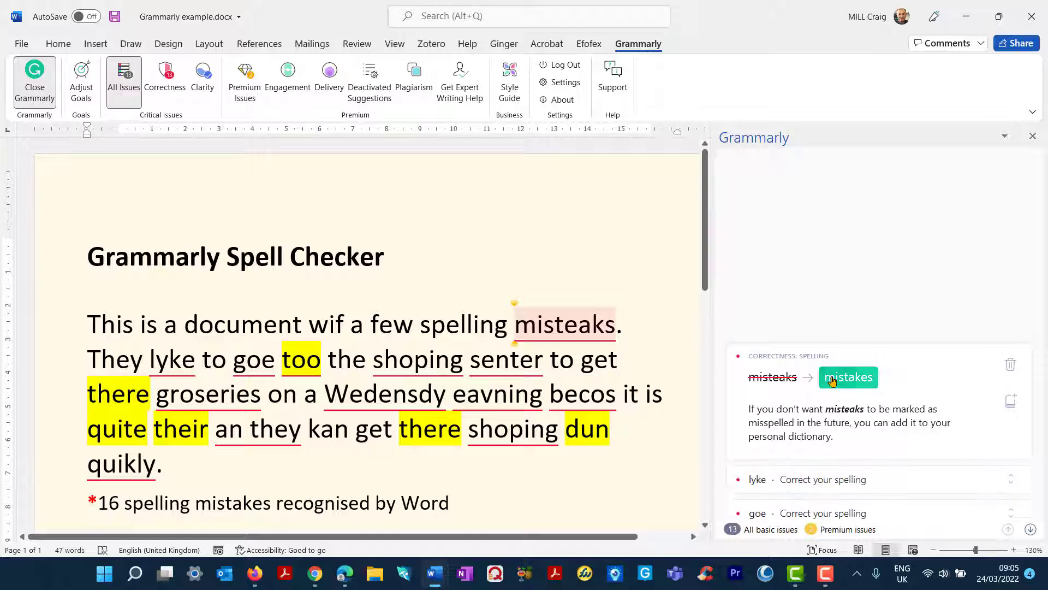
click(832, 380)
click(757, 360)
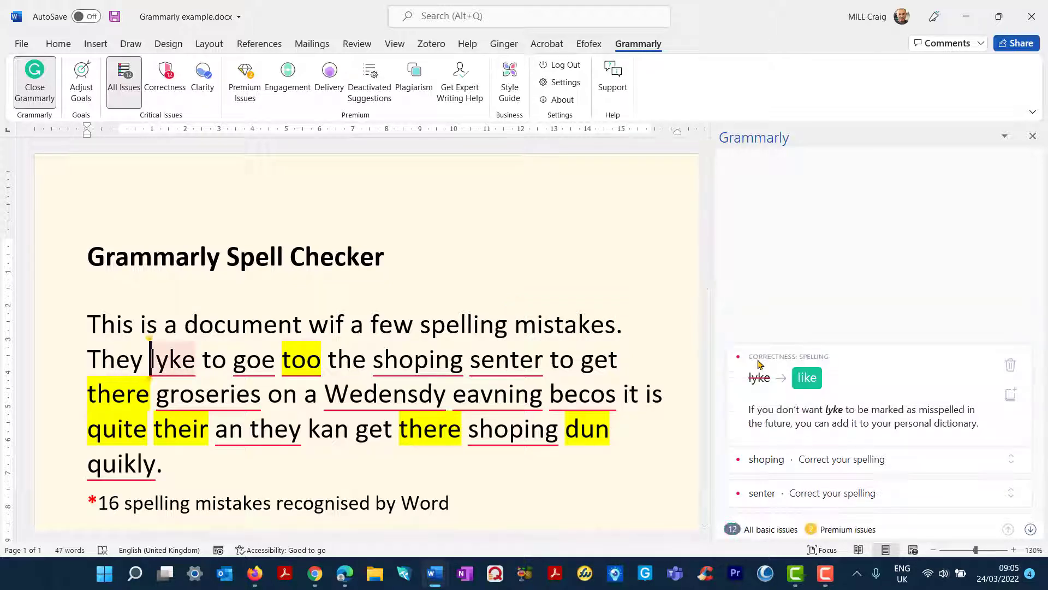
click(807, 377)
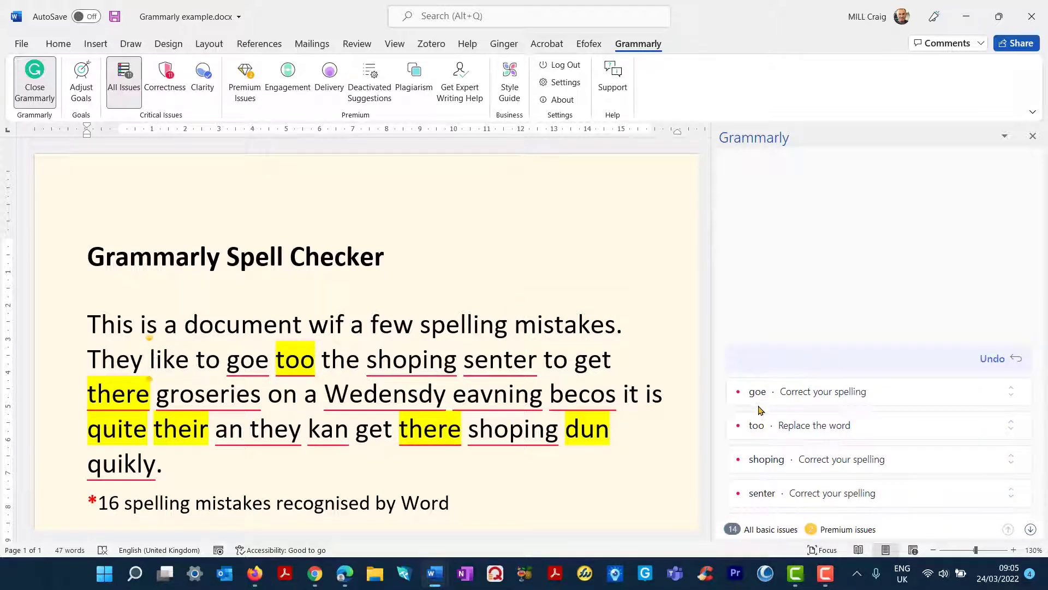
Accept Grammarly's fixes go, to, shopping and centre.
click(758, 402)
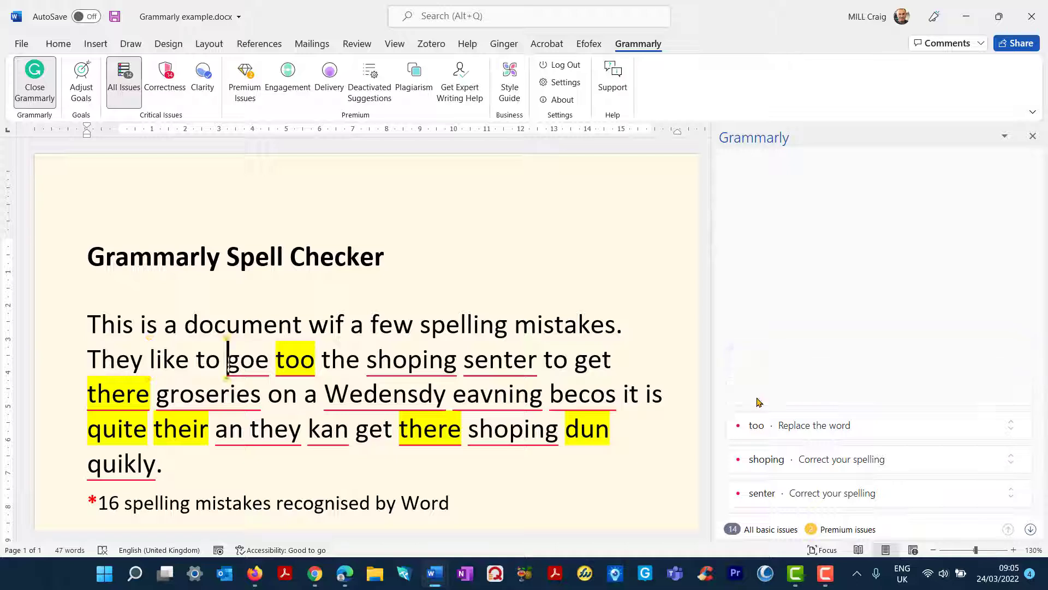
click(803, 413)
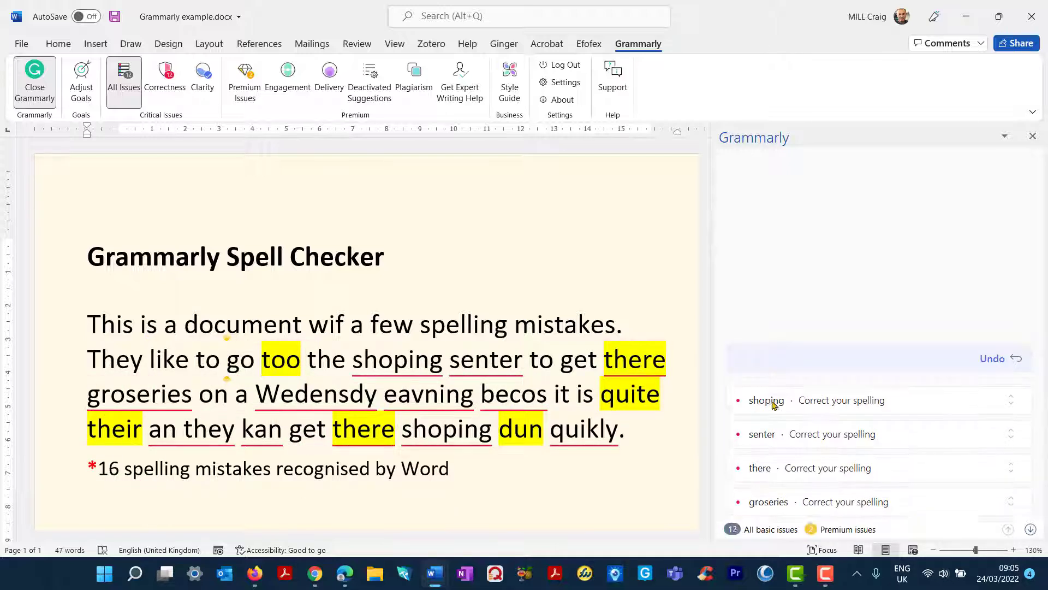
click(758, 394)
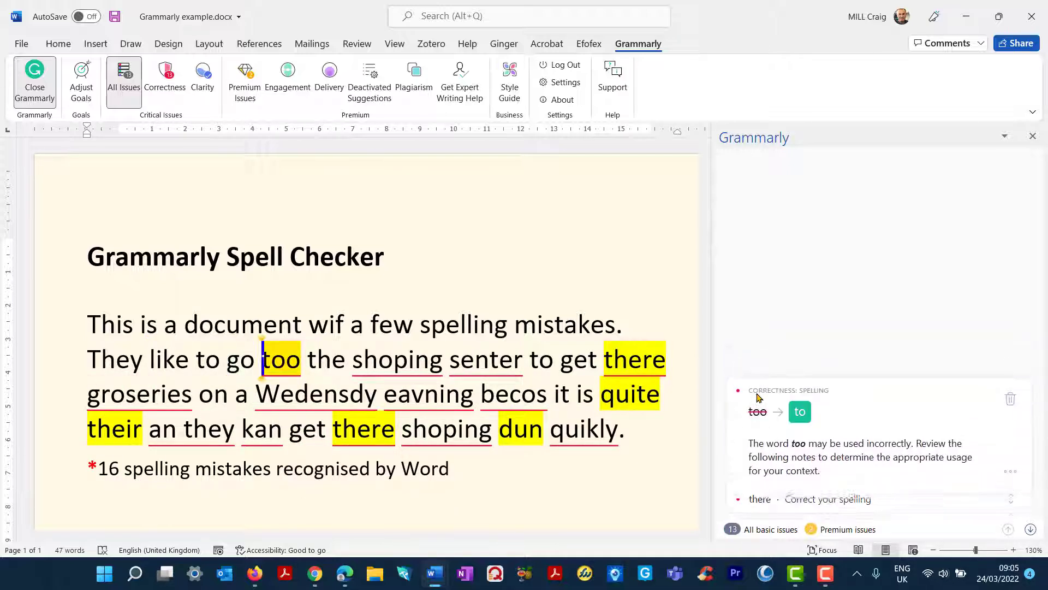
click(799, 412)
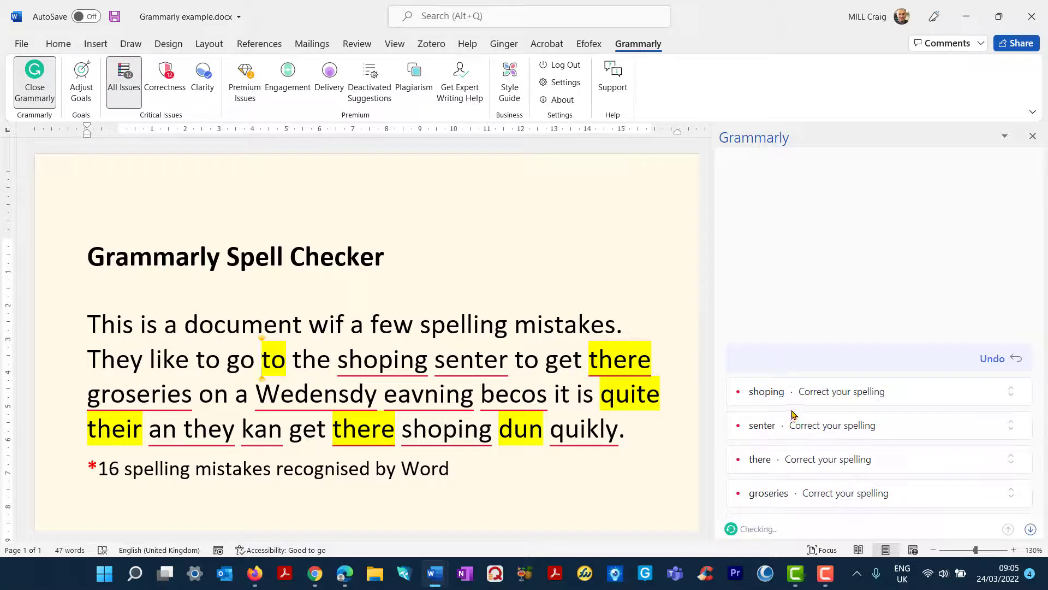
click(765, 397)
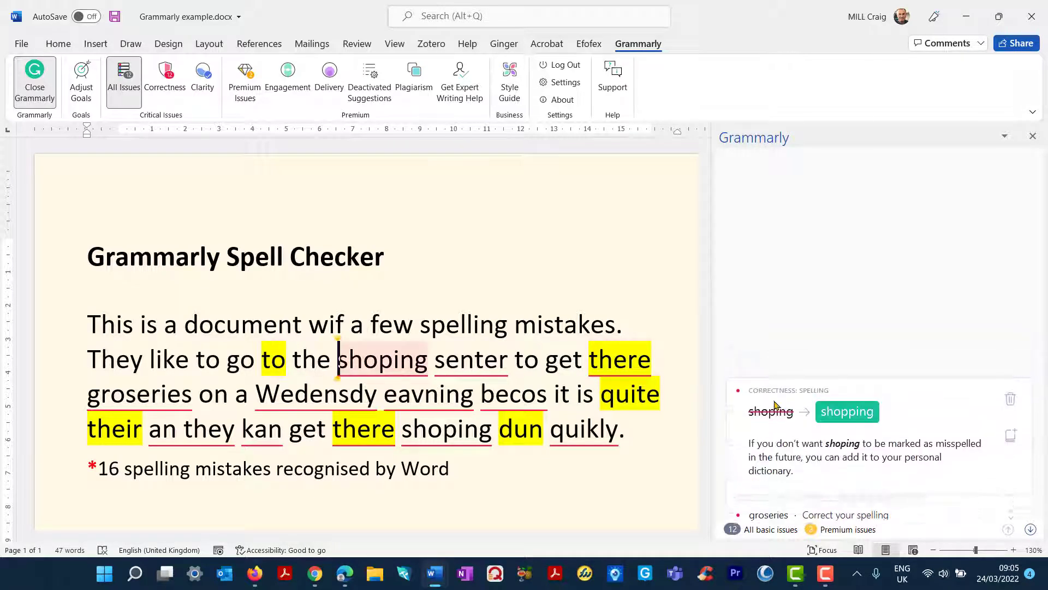
click(837, 412)
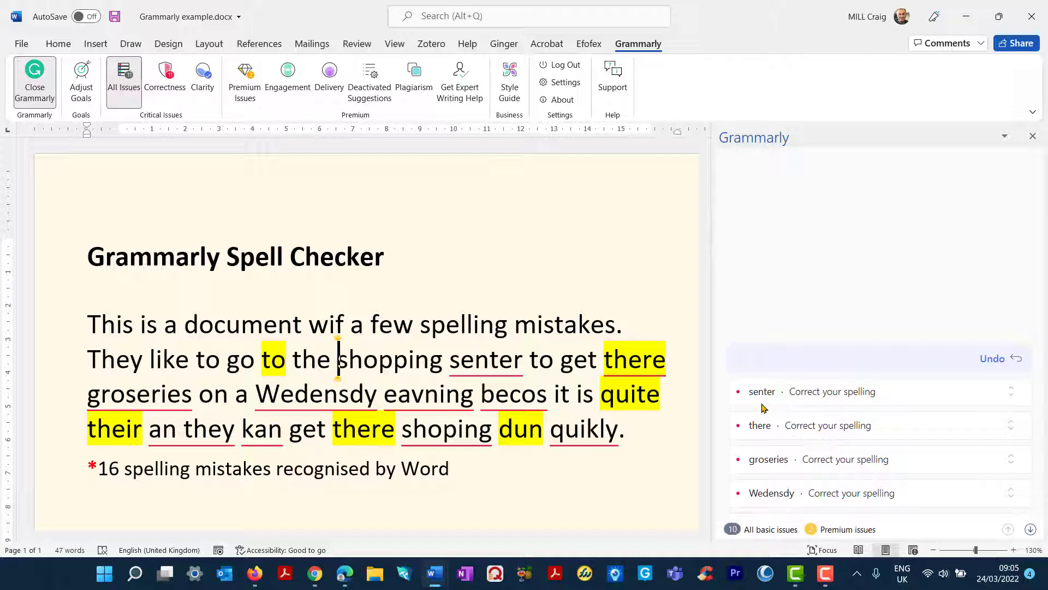
click(762, 392)
click(816, 417)
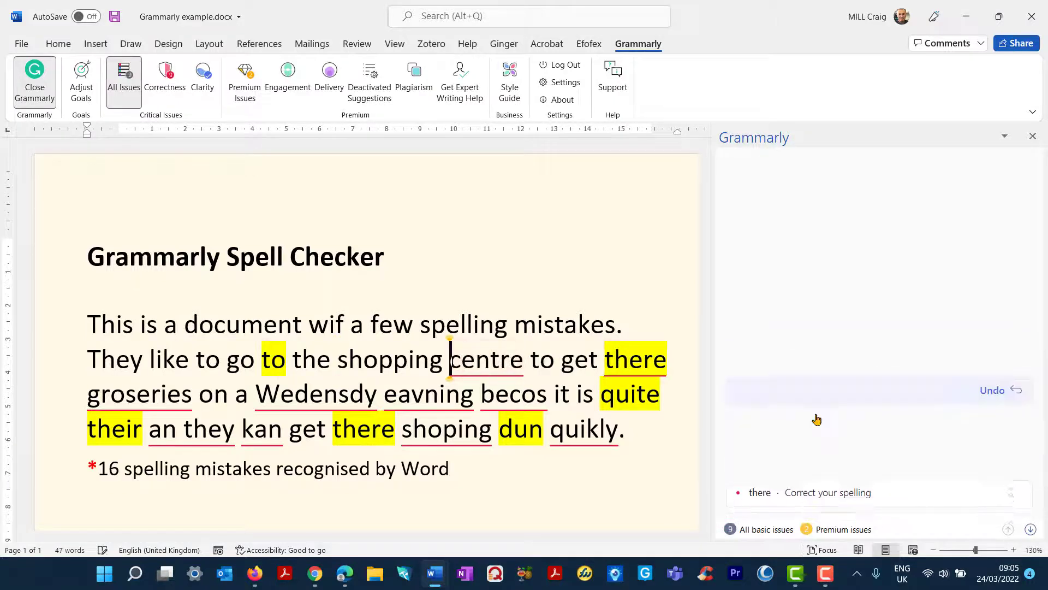
click(762, 397)
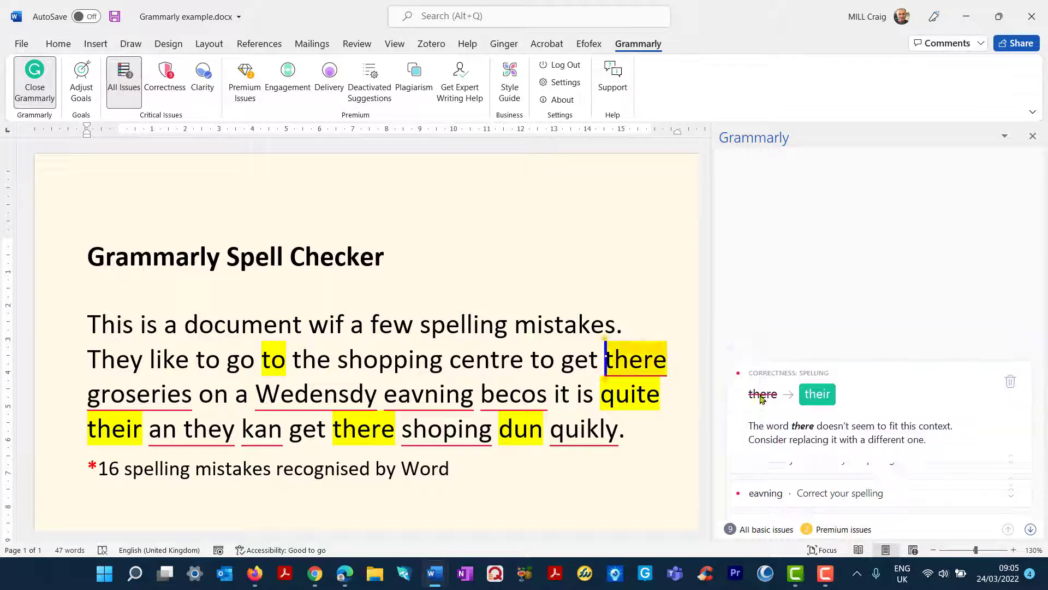
Accept Grammarly's fixes their, groceries, Wednesday and evening.
click(810, 414)
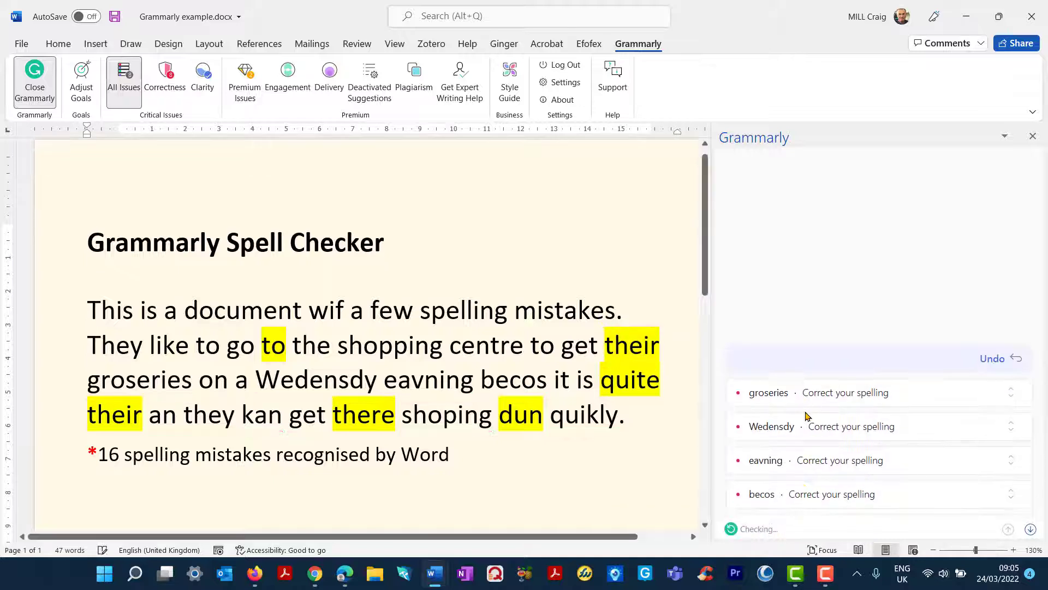
click(763, 384)
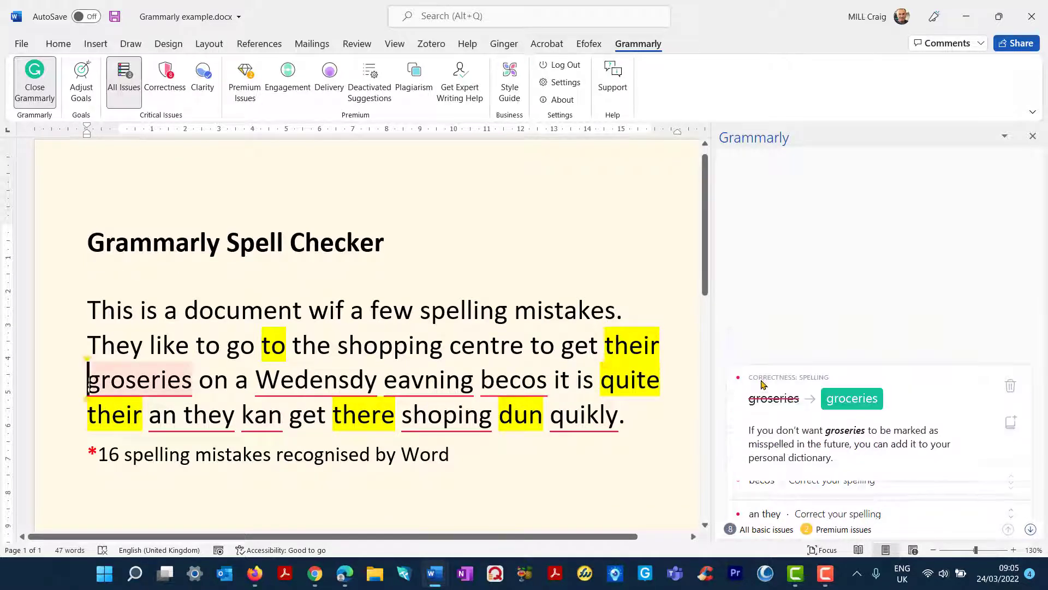
click(850, 398)
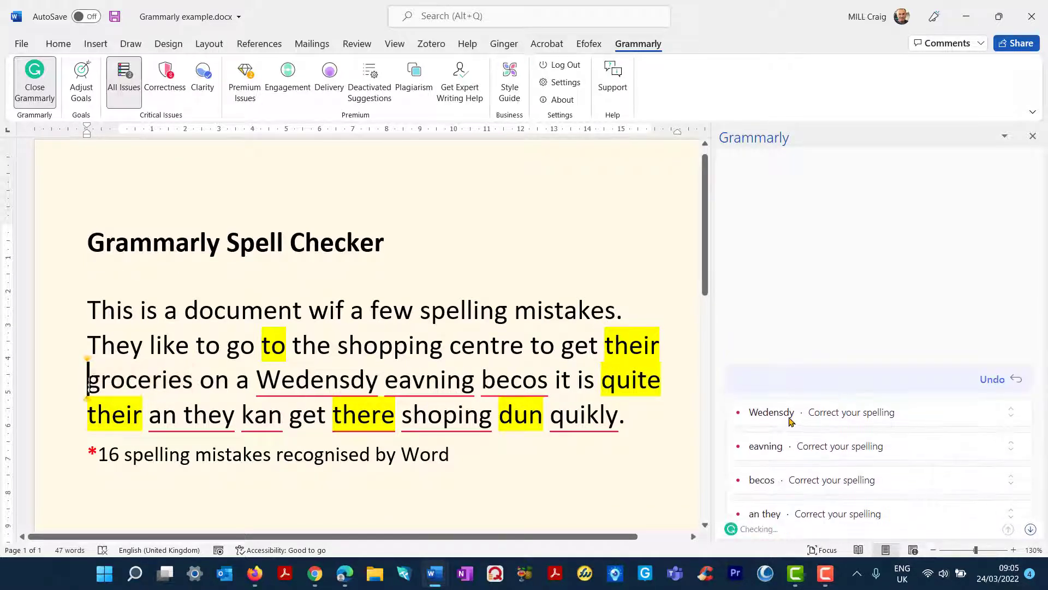
click(788, 413)
click(847, 440)
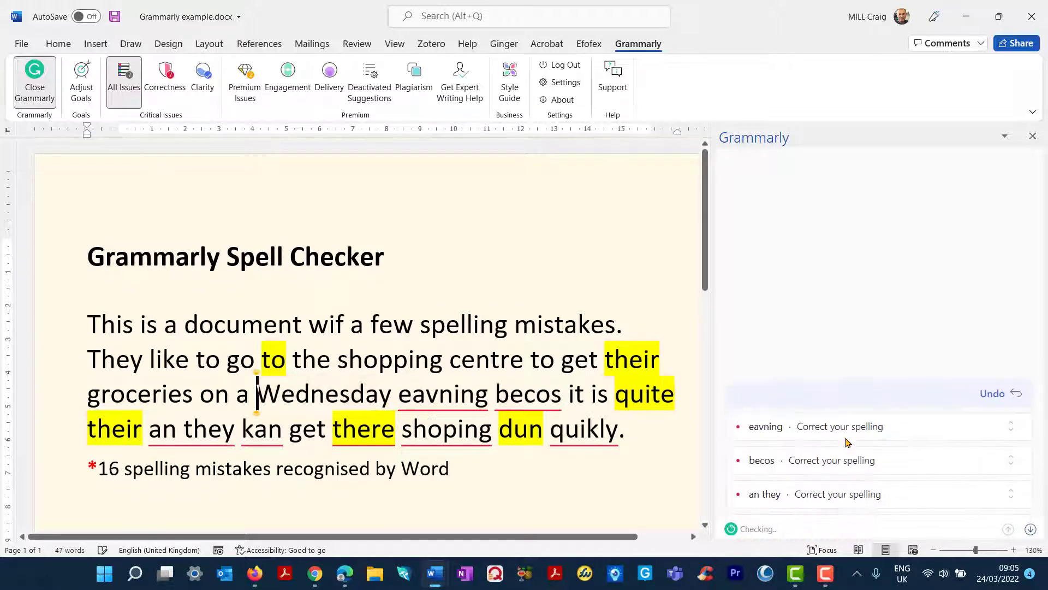
click(763, 346)
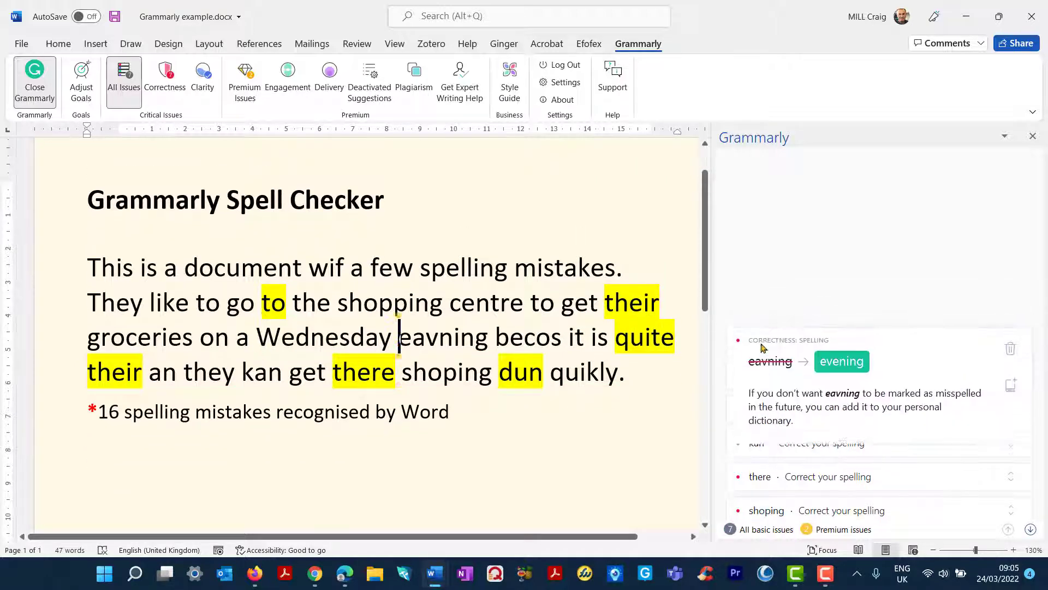
click(841, 360)
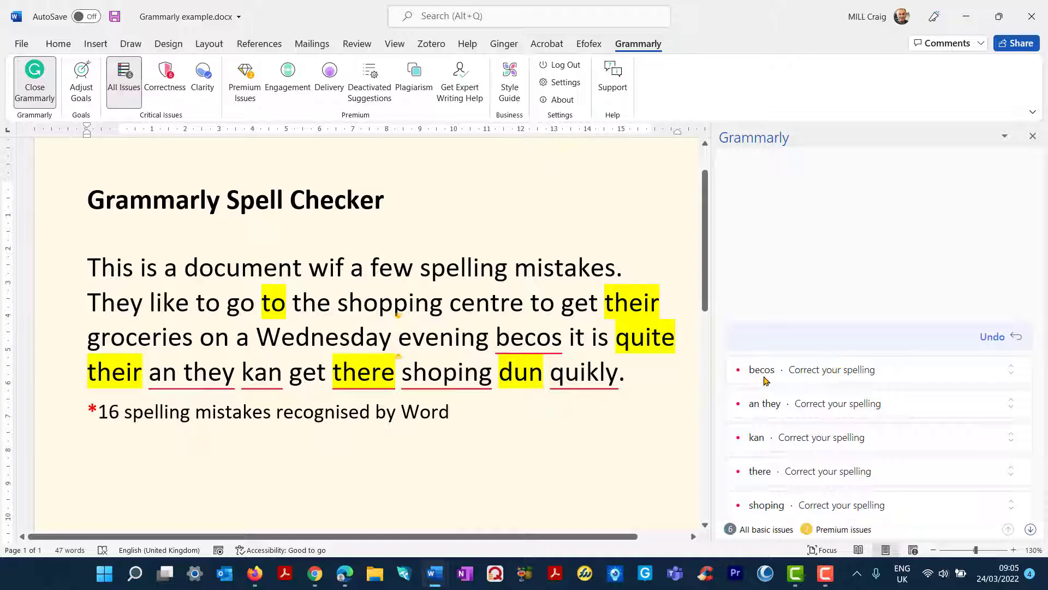
Change becos to because and an they to and they, and swap the misused their and there.
click(763, 370)
click(822, 394)
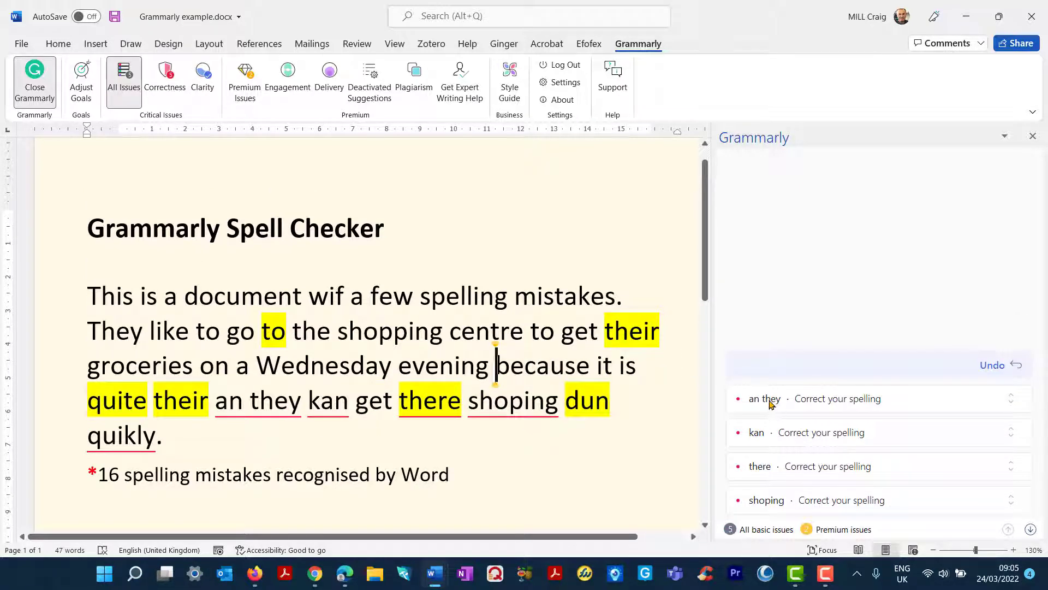
click(770, 403)
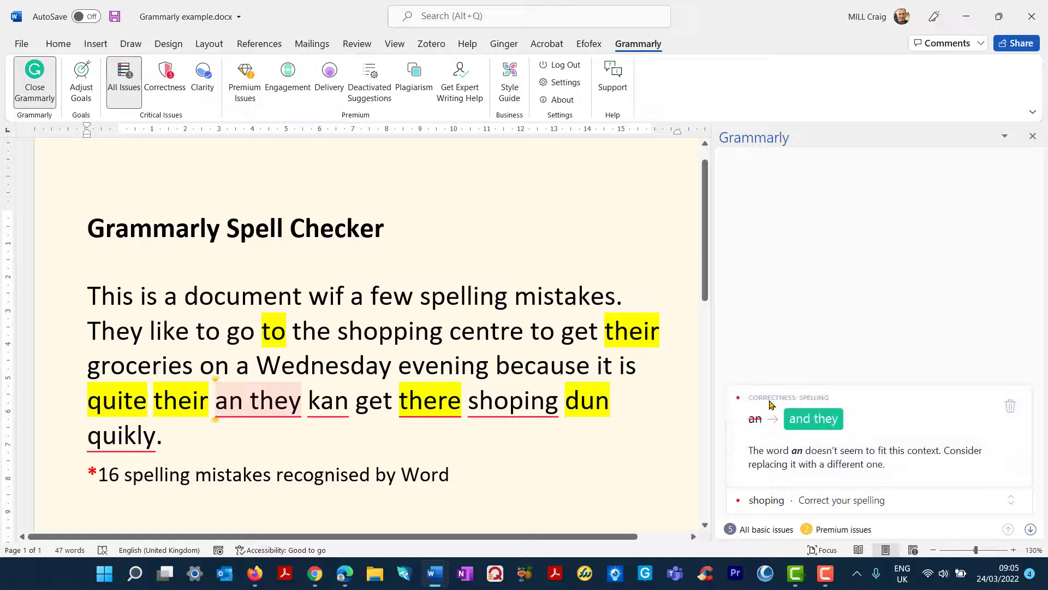
click(804, 422)
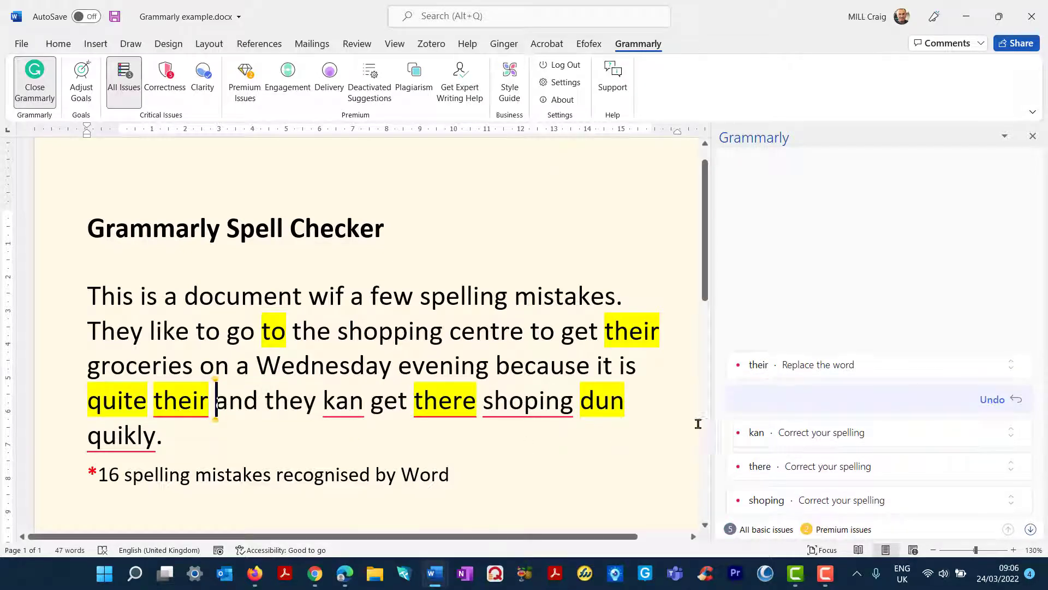
click(756, 364)
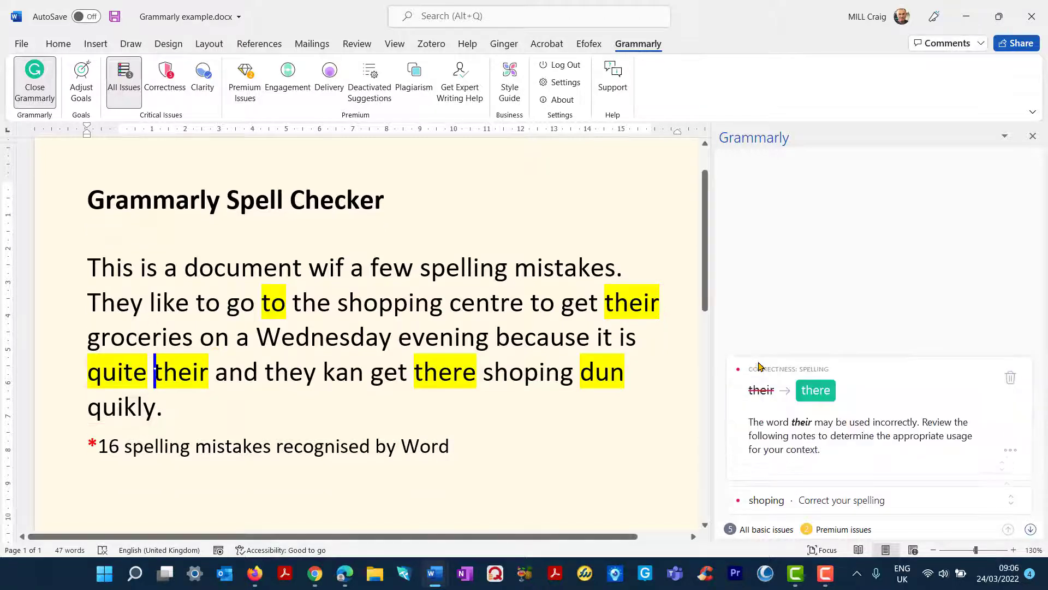
click(815, 384)
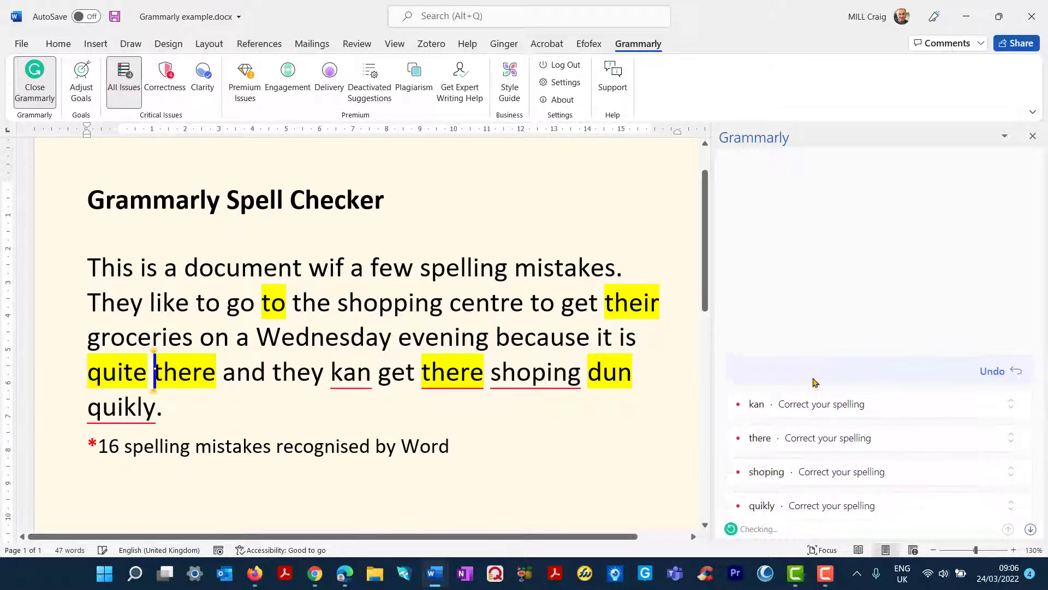
click(760, 381)
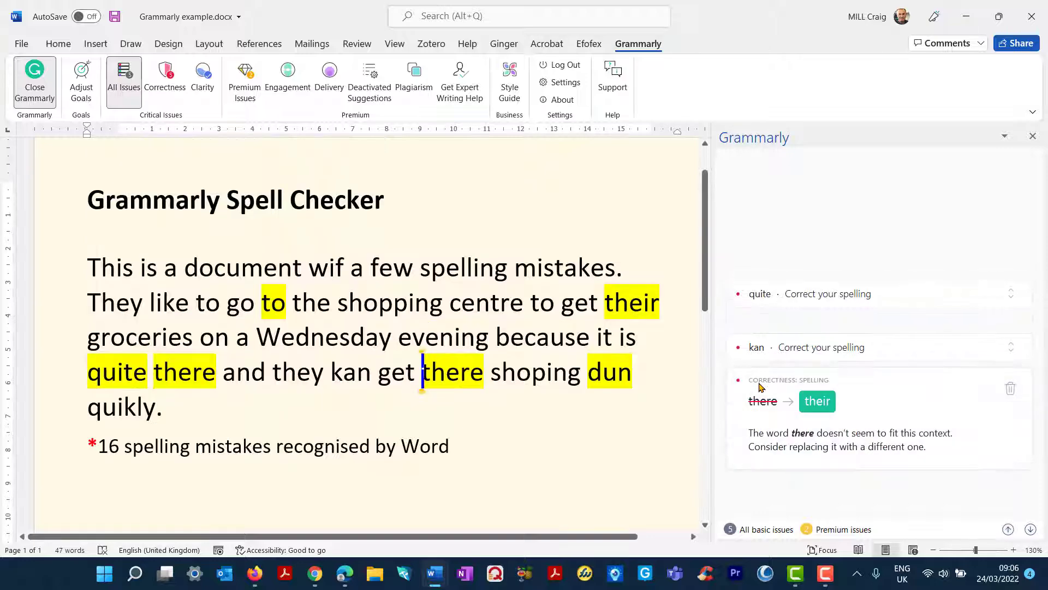
click(816, 403)
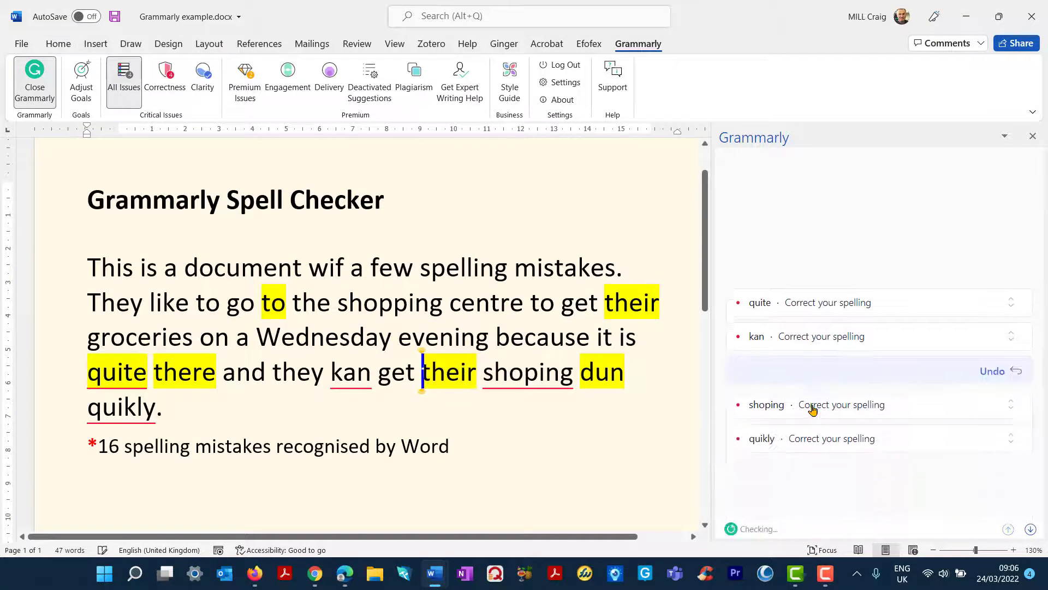
Replace shoping, dun, quikly and kan with shopping, done, quickly and can.
click(774, 407)
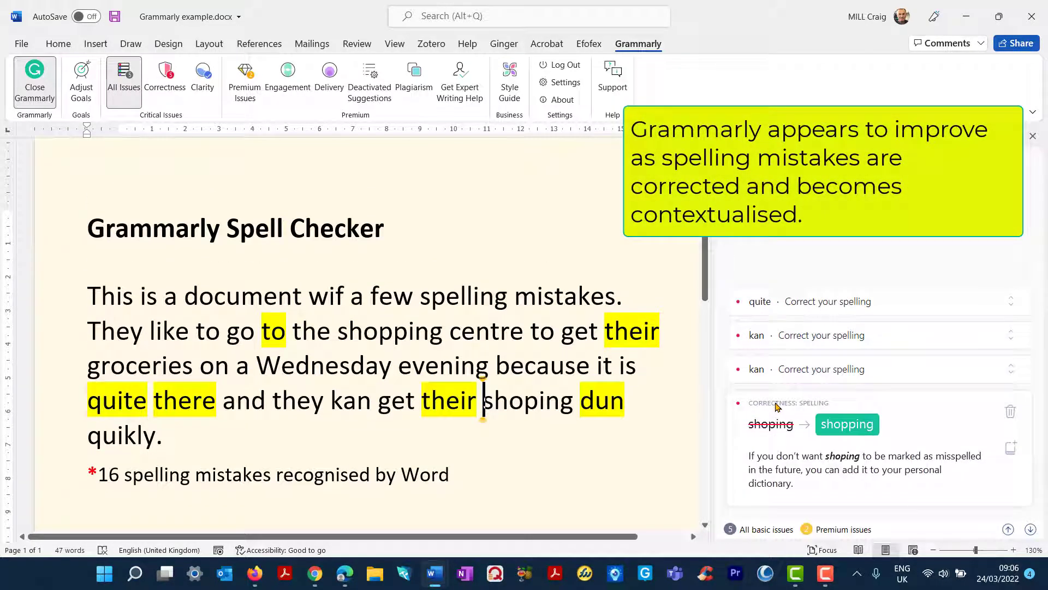
click(850, 424)
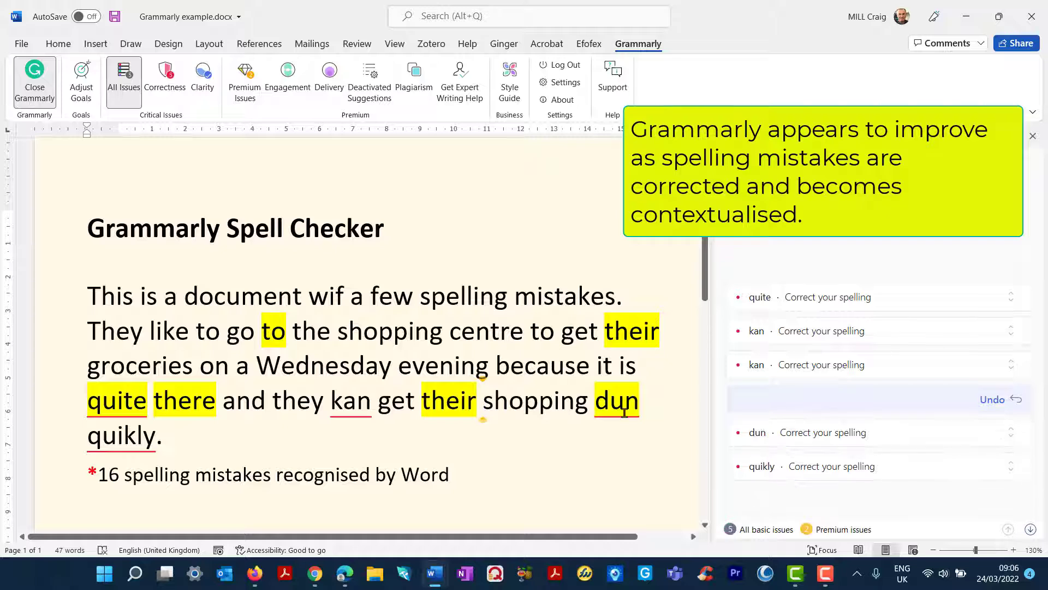
click(759, 432)
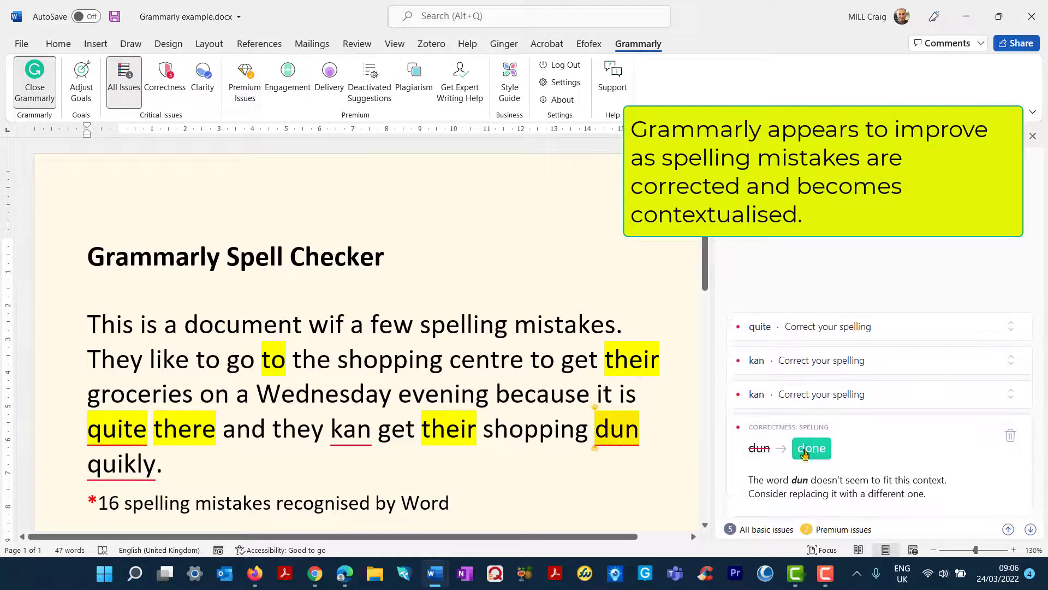
click(805, 453)
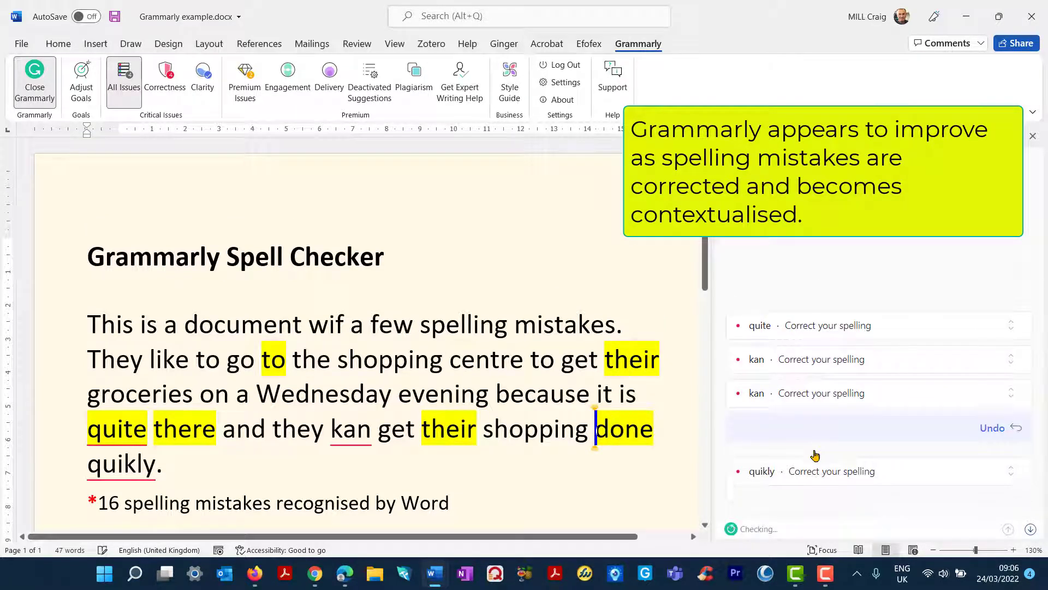
click(754, 464)
click(824, 456)
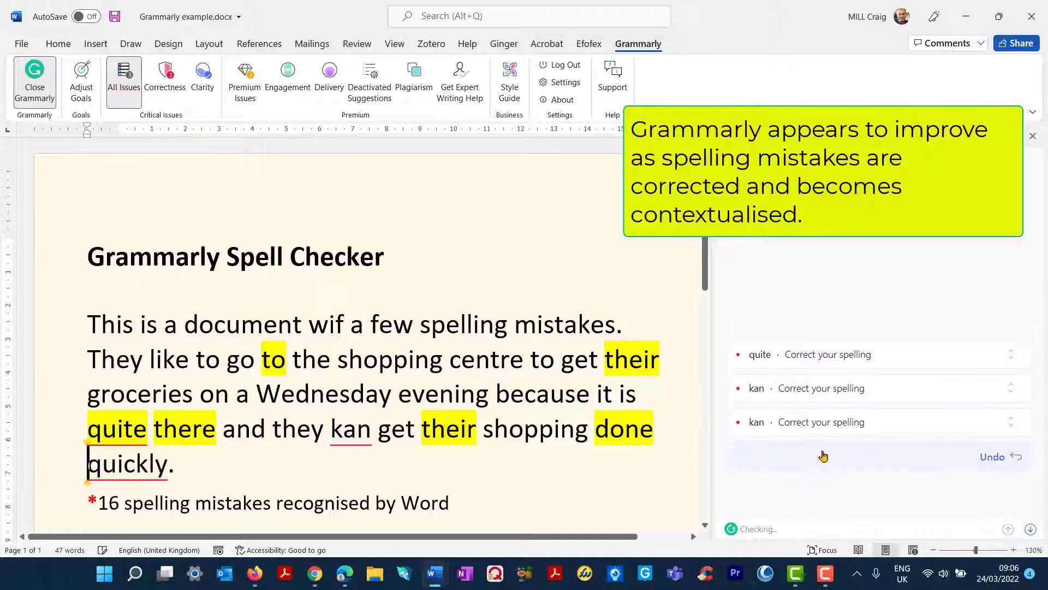
click(802, 429)
click(804, 445)
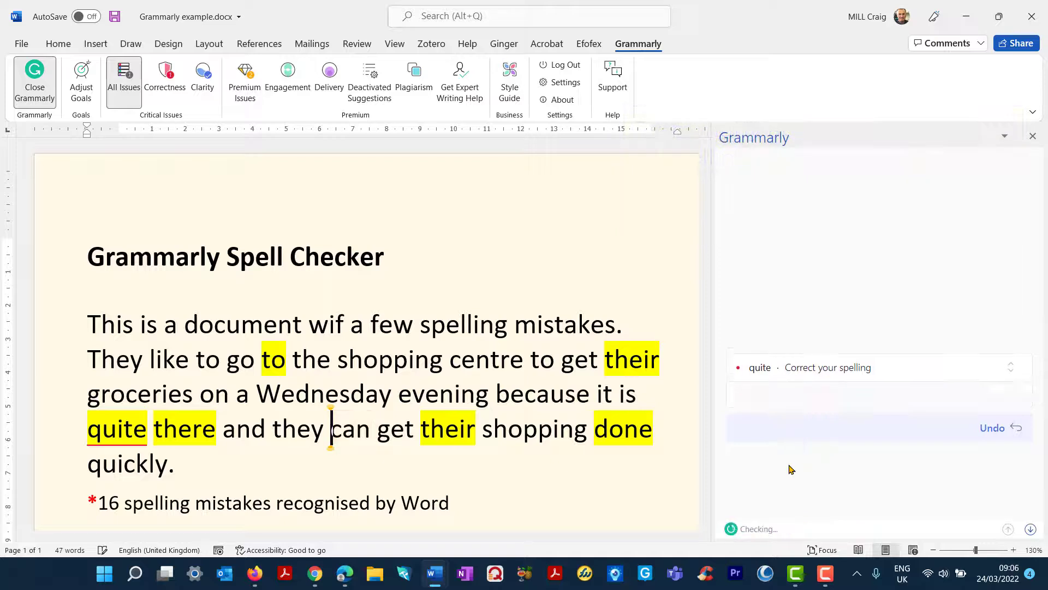
Replace 'quite' with Grammarly's suggested 'quiet'.
click(753, 393)
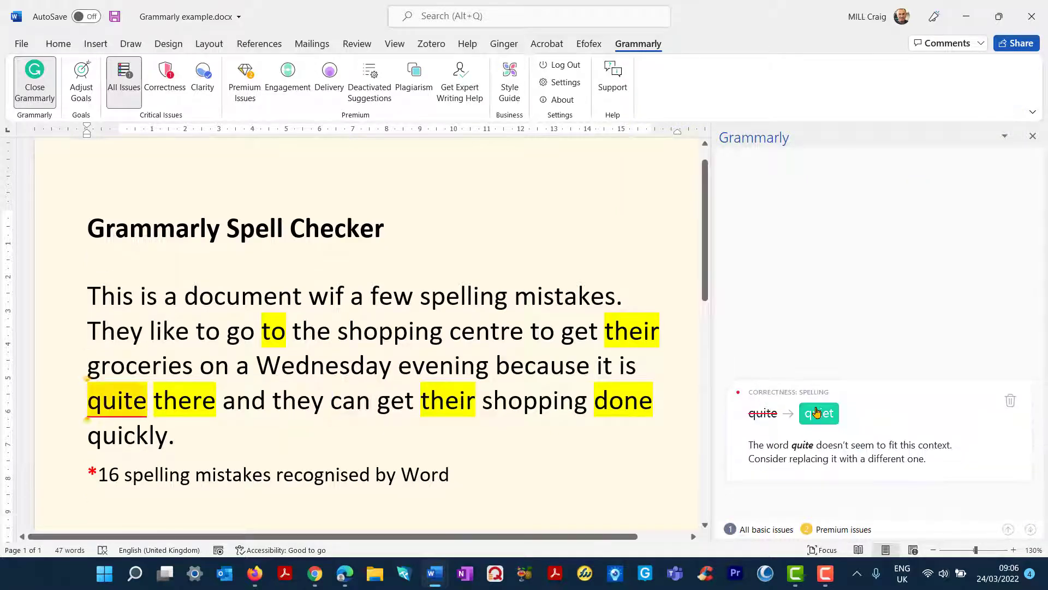
click(817, 412)
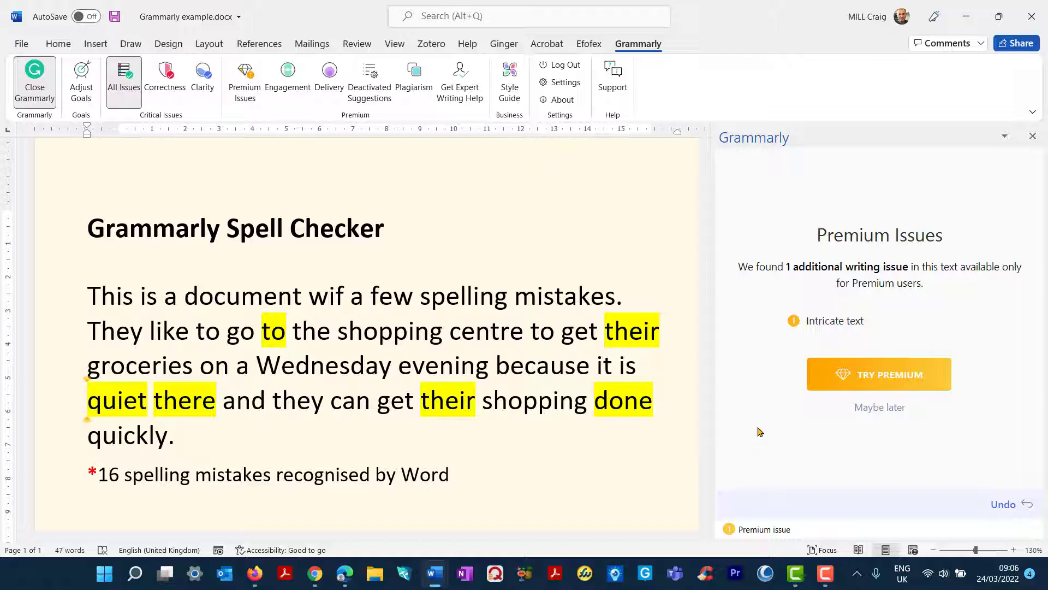
Switch to Word editor.docx and open Editor, showing 16 spelling and 1 grammar issue.
mouse_move(434, 572)
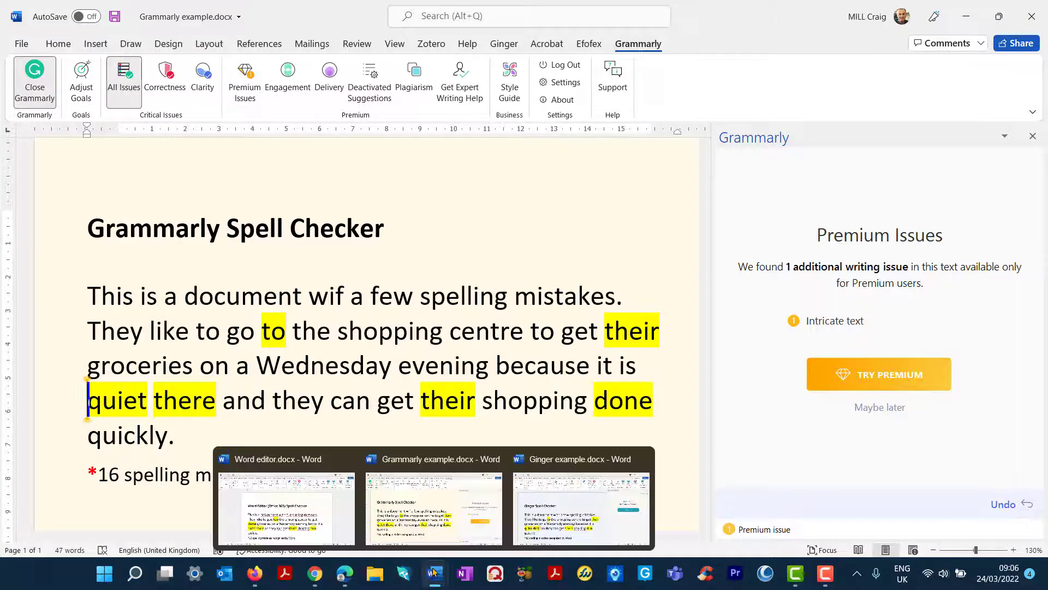
click(320, 523)
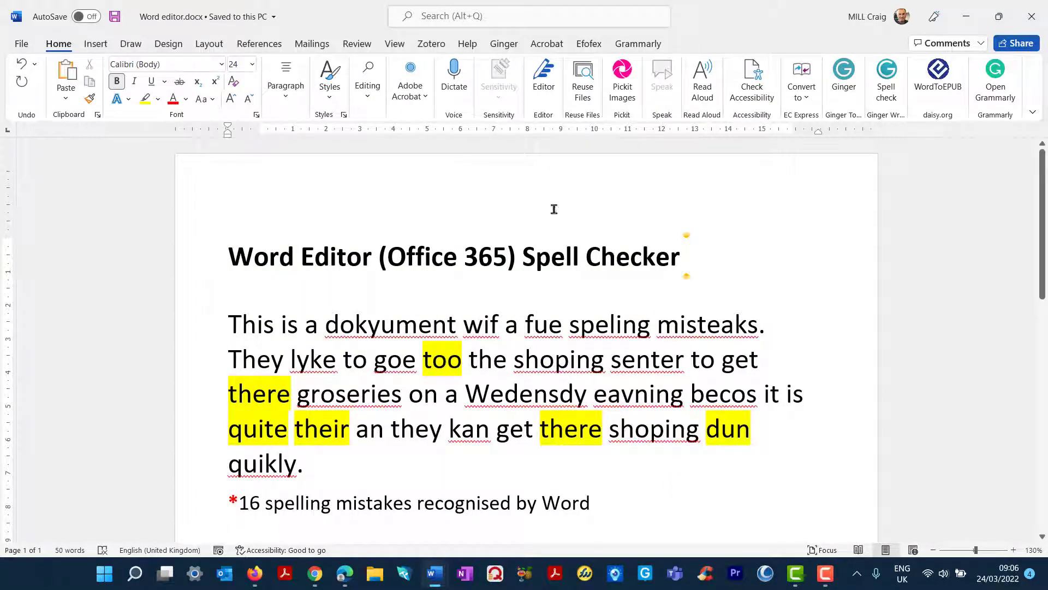
click(539, 80)
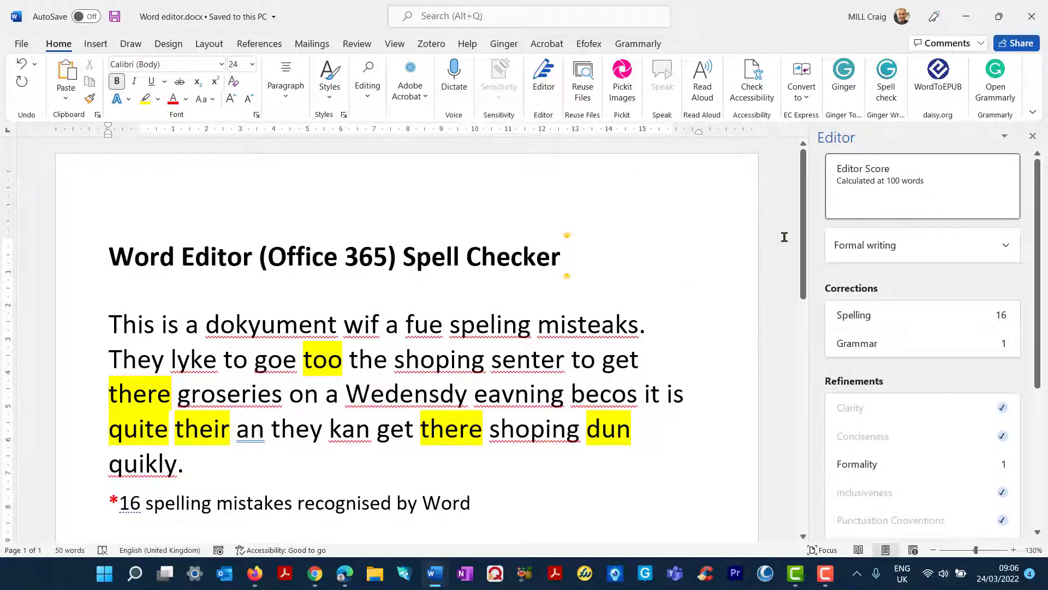
Correct dokyument to document from the right-click Spelling menu and begin Editor's spelling review at wif.
right_click(262, 325)
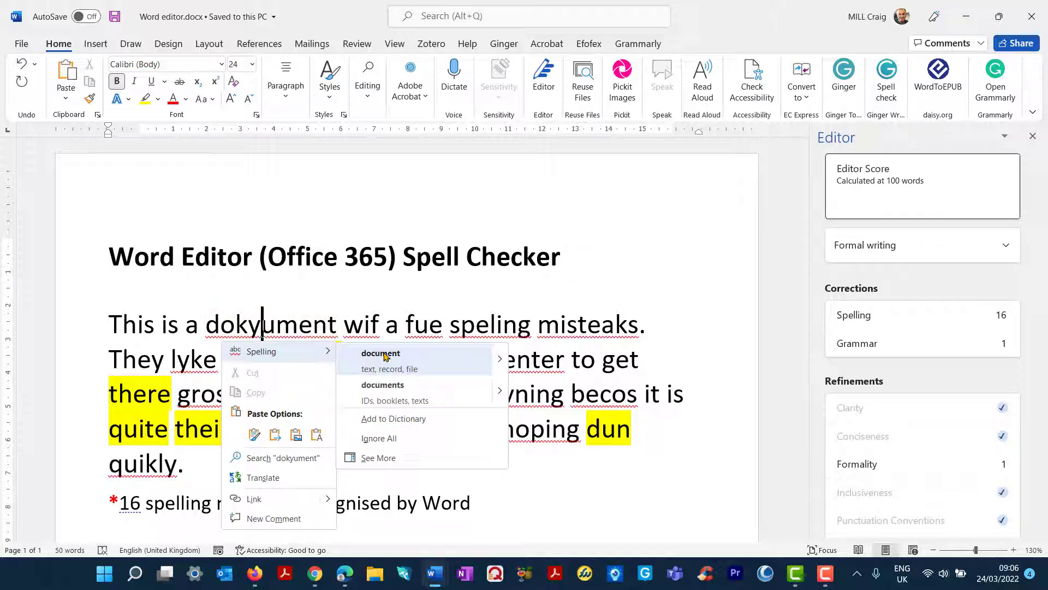
mouse_move(500, 359)
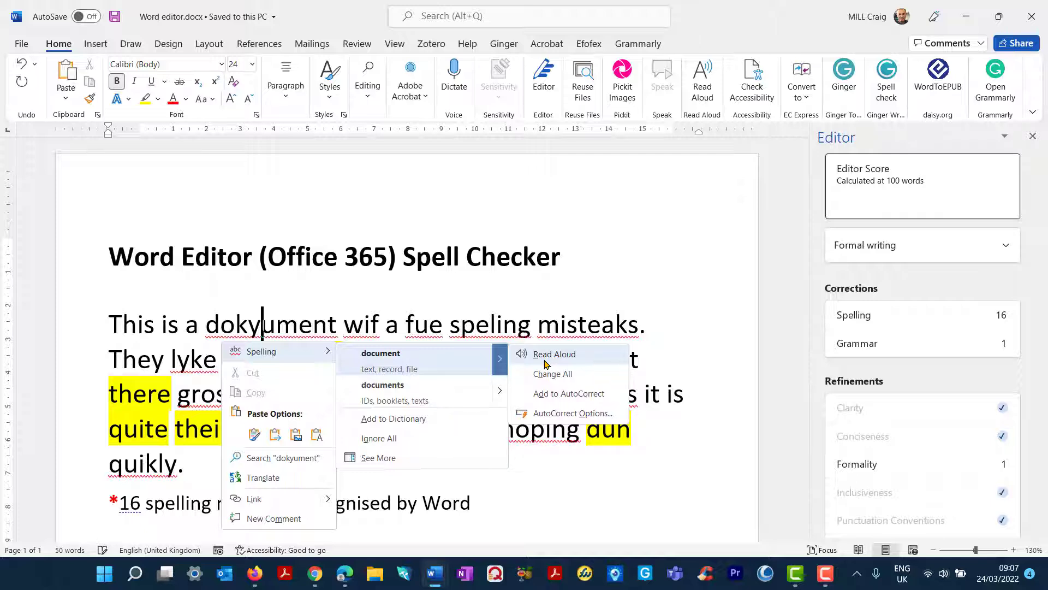
click(385, 356)
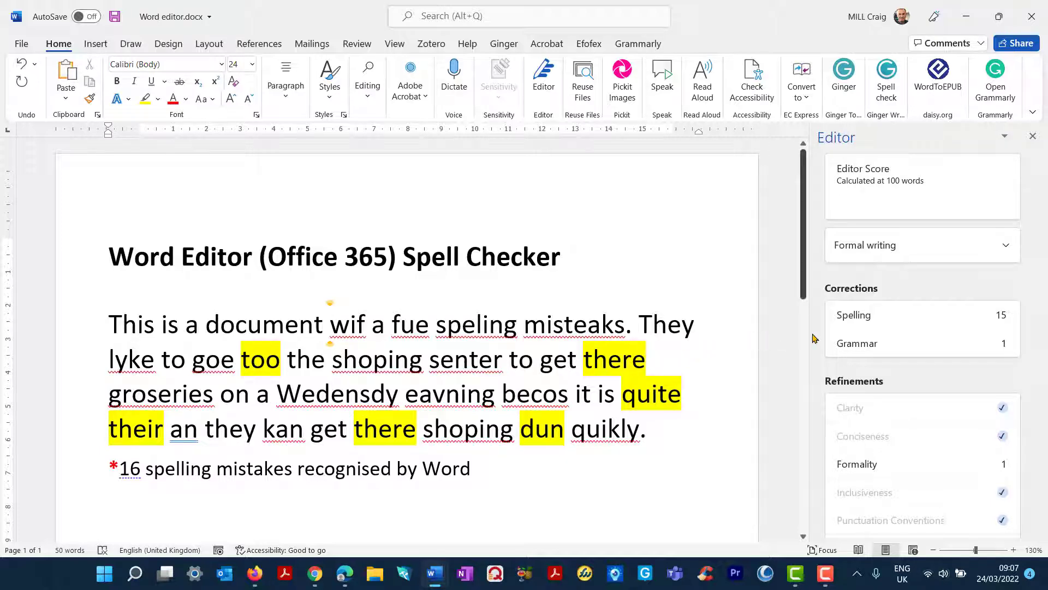
click(885, 322)
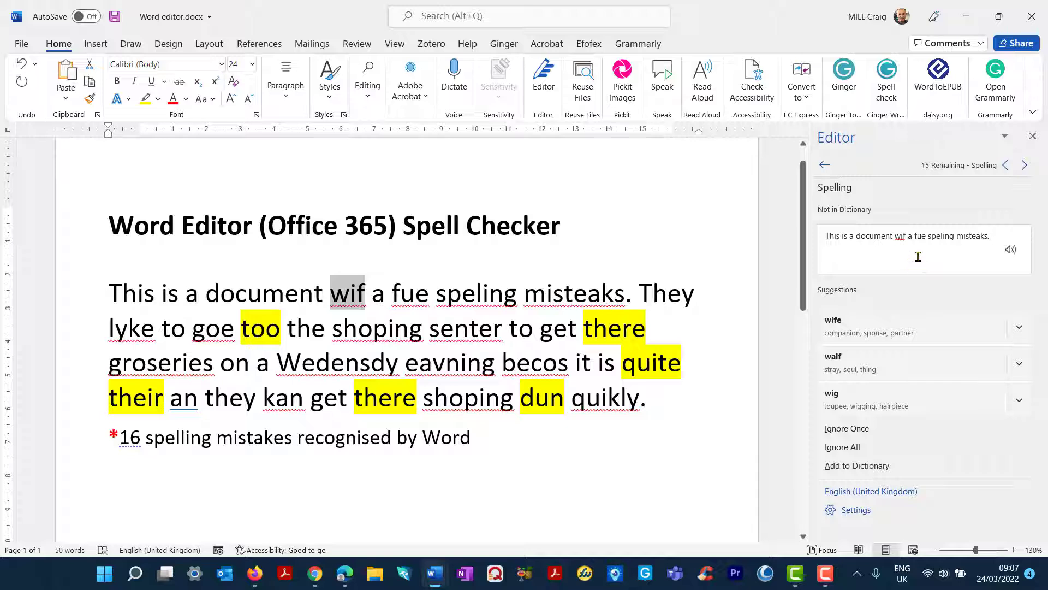
Hear the flagged sentence read aloud and review the suggestions for wif without changing it.
click(1011, 252)
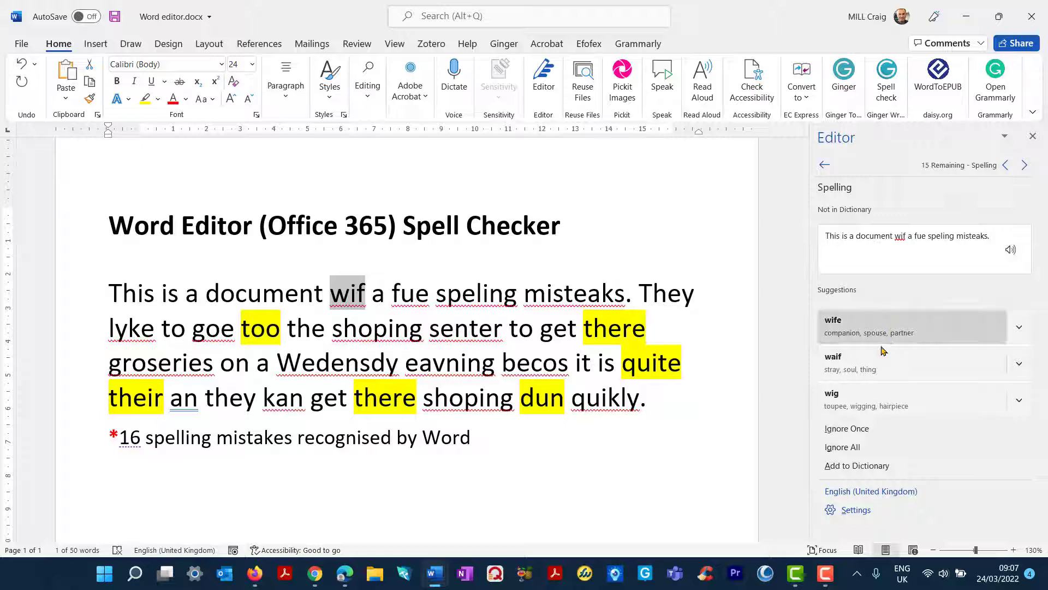
click(1023, 166)
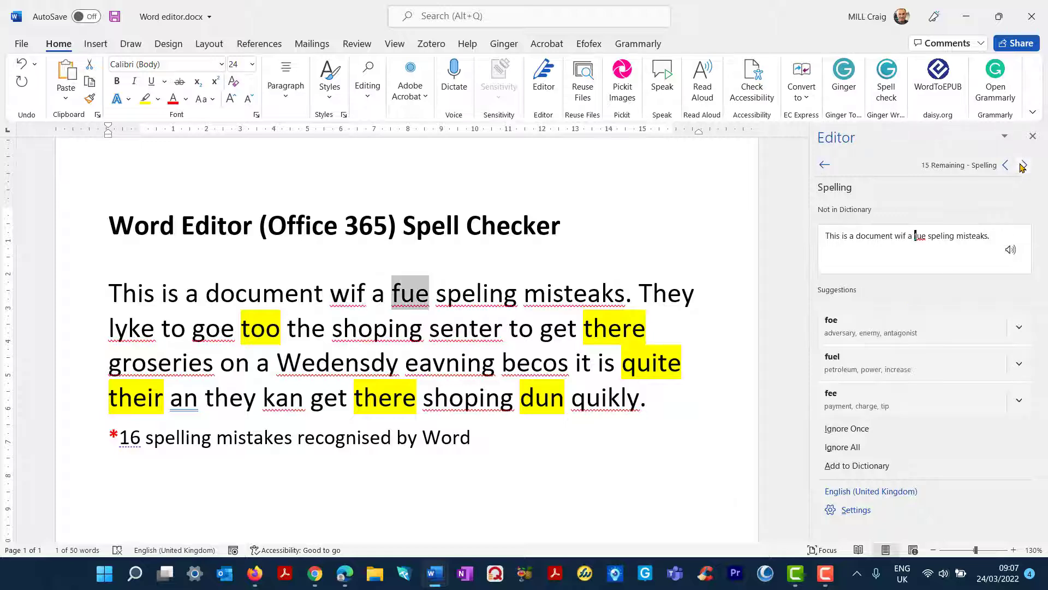
click(1007, 166)
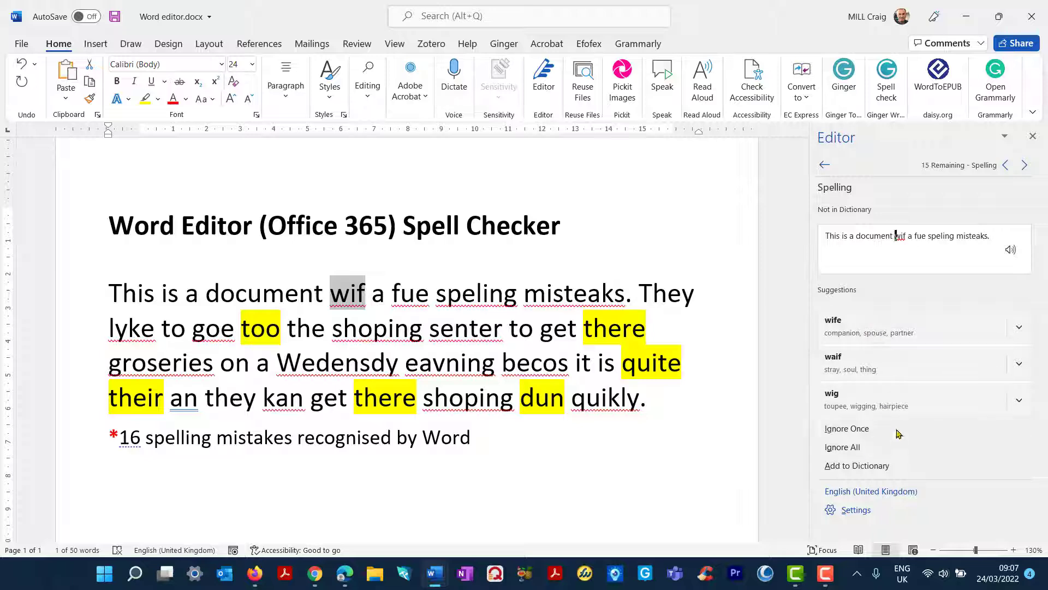
click(349, 295)
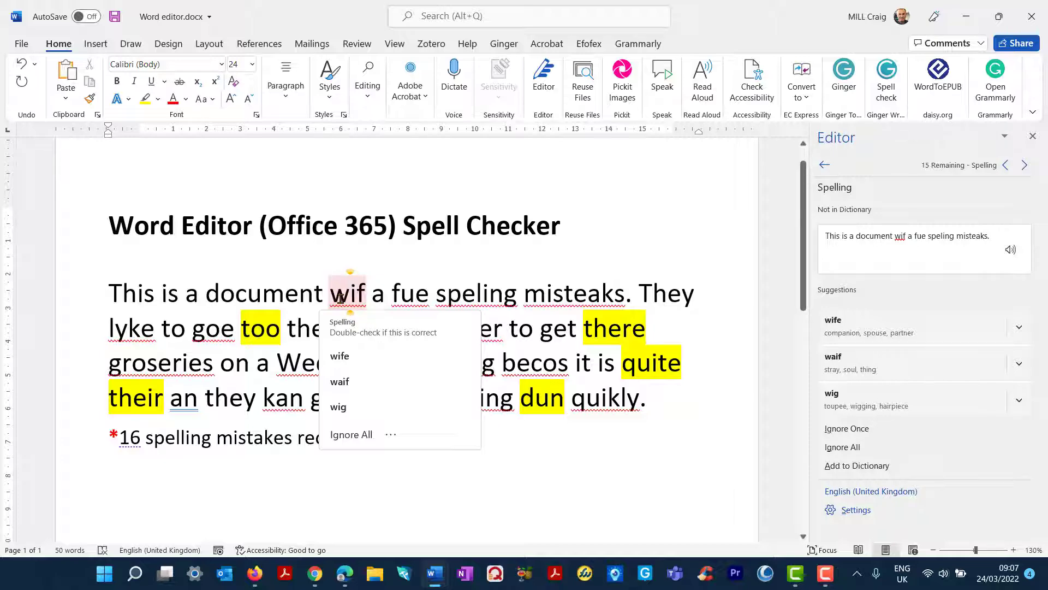
right_click(340, 298)
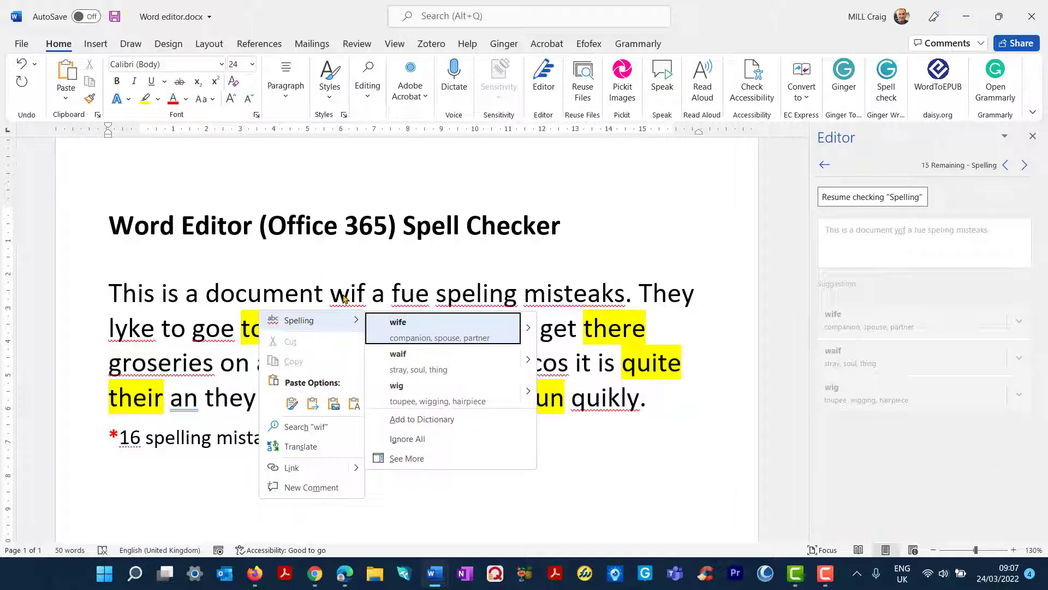
click(344, 298)
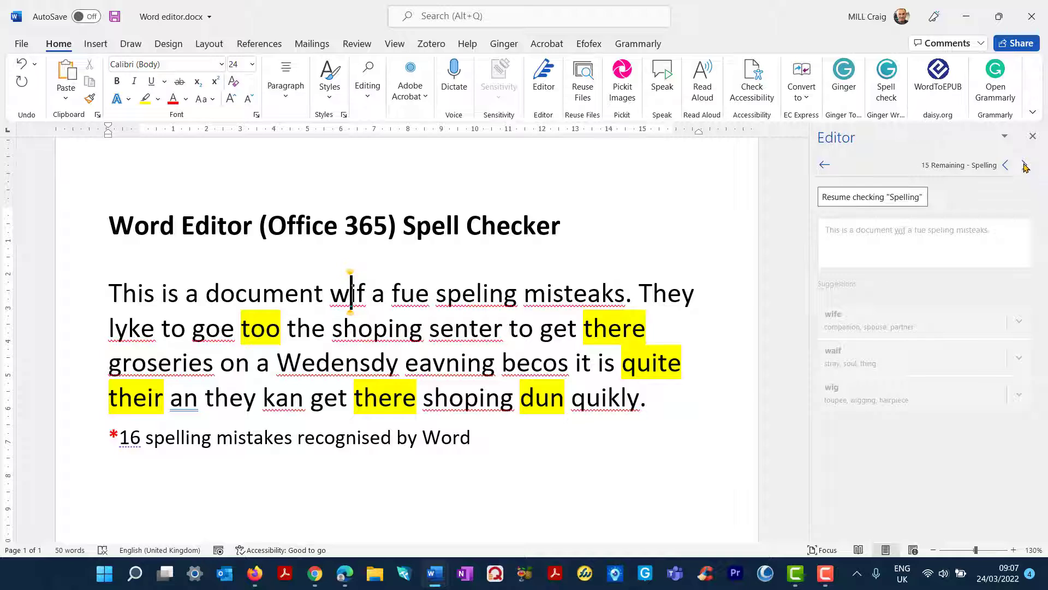
click(1026, 165)
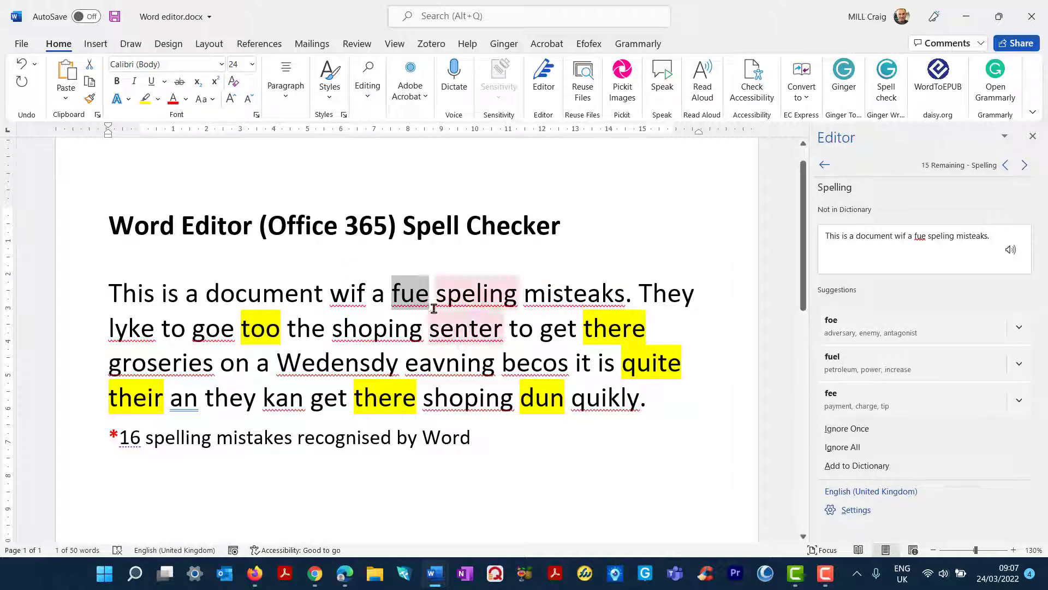
Leave fue unchanged and correct speling to spelling from its suggestion list.
right_click(411, 292)
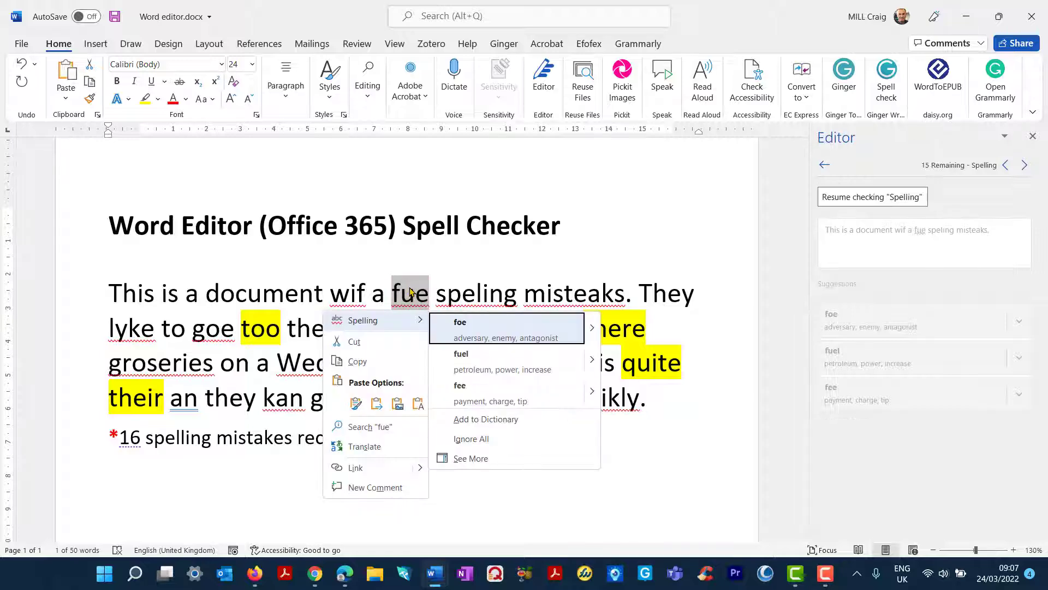
click(410, 292)
right_click(476, 292)
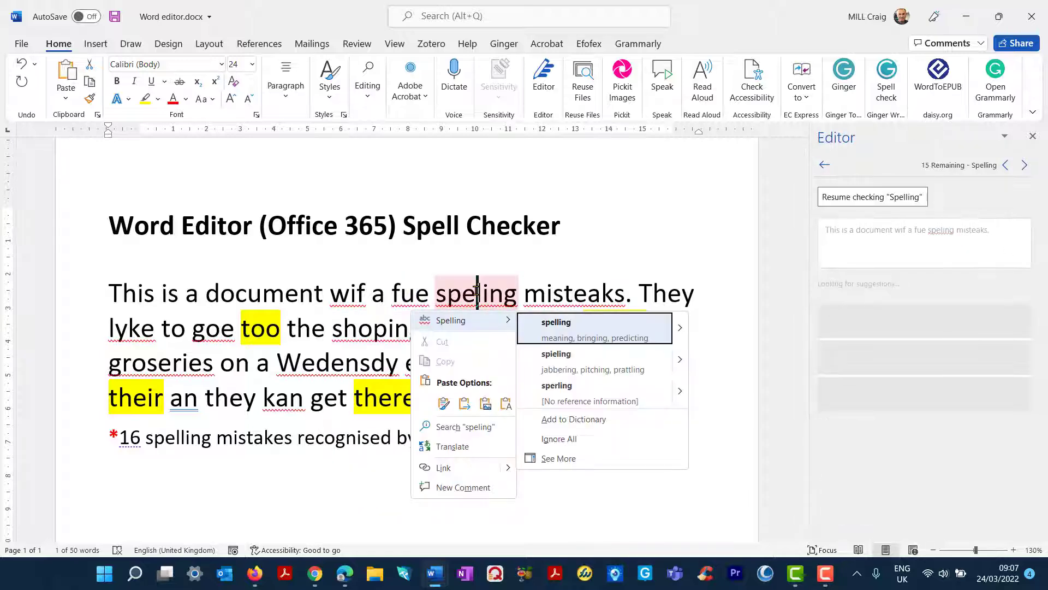
click(562, 327)
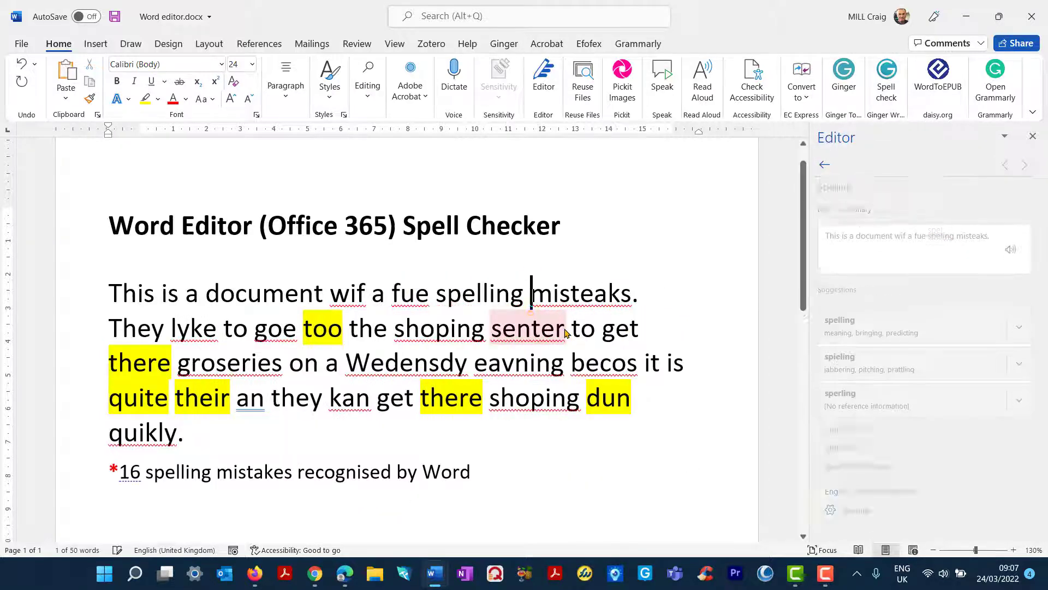
Hear 'mistakes' read aloud and spelled out, then replace misteaks with mistakes.
right_click(579, 292)
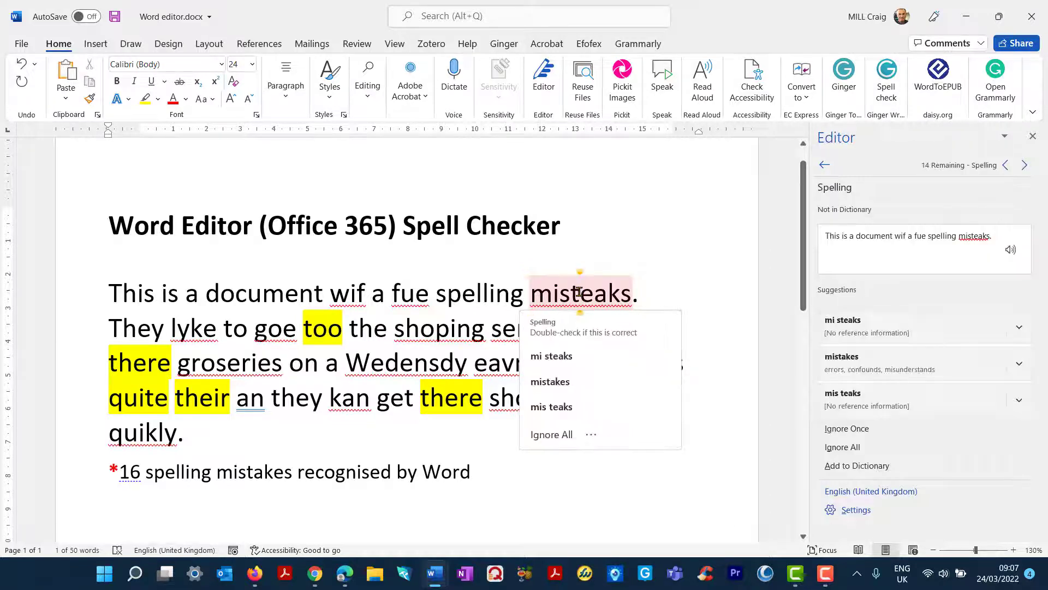
click(1012, 253)
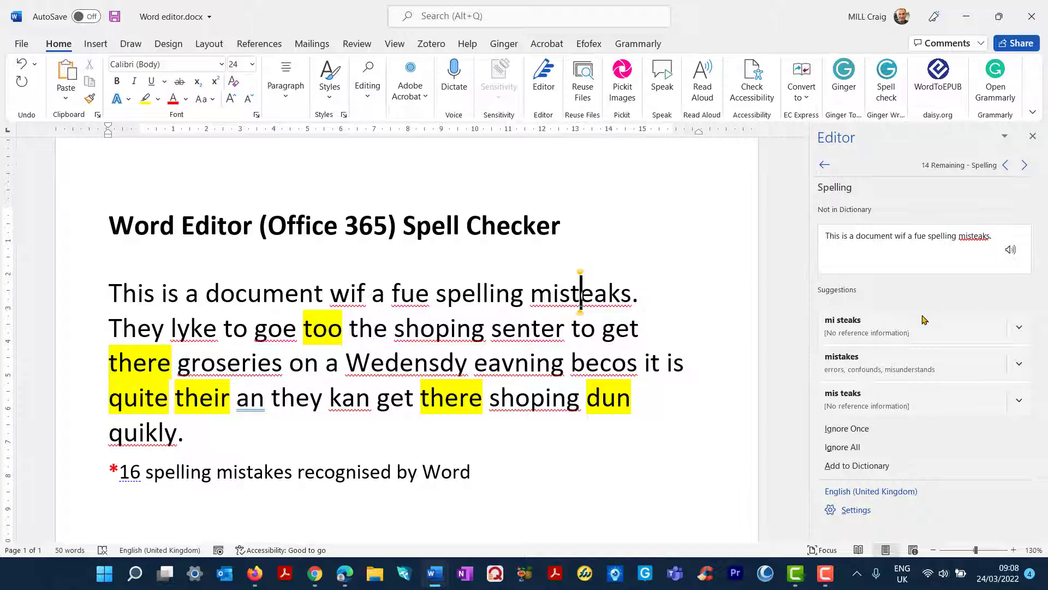
click(1018, 364)
click(999, 396)
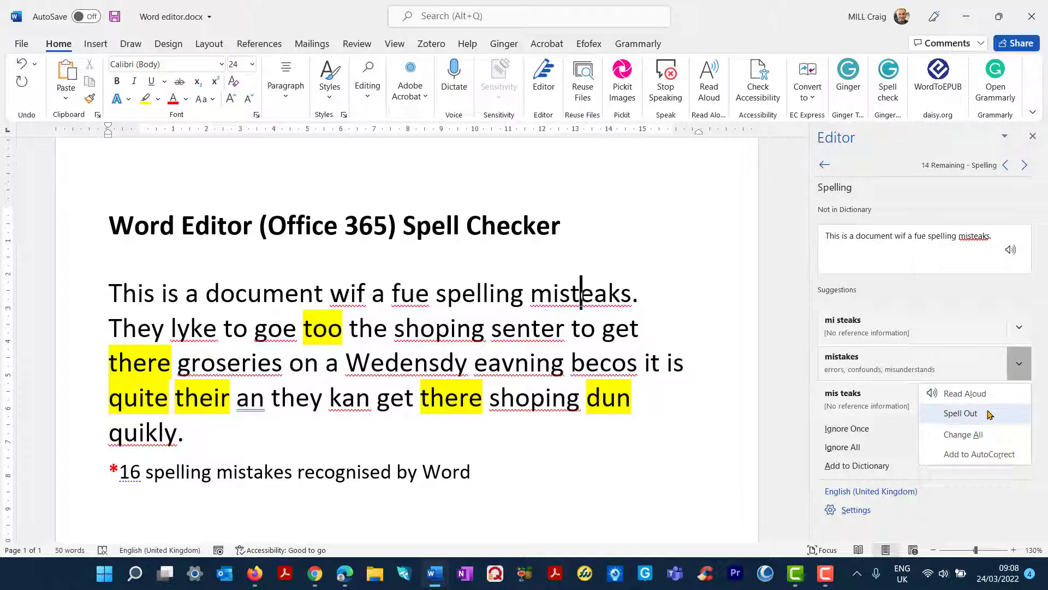
click(989, 414)
click(841, 367)
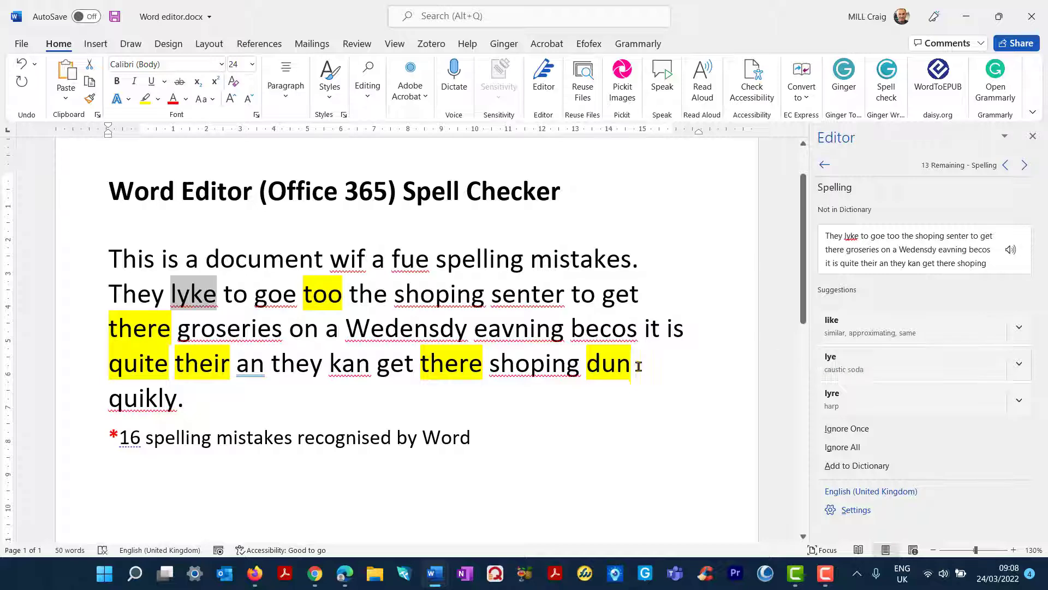
Correct lyke, goe, shoping, groseries, Wedensdy and eavning, skipping senter.
click(828, 335)
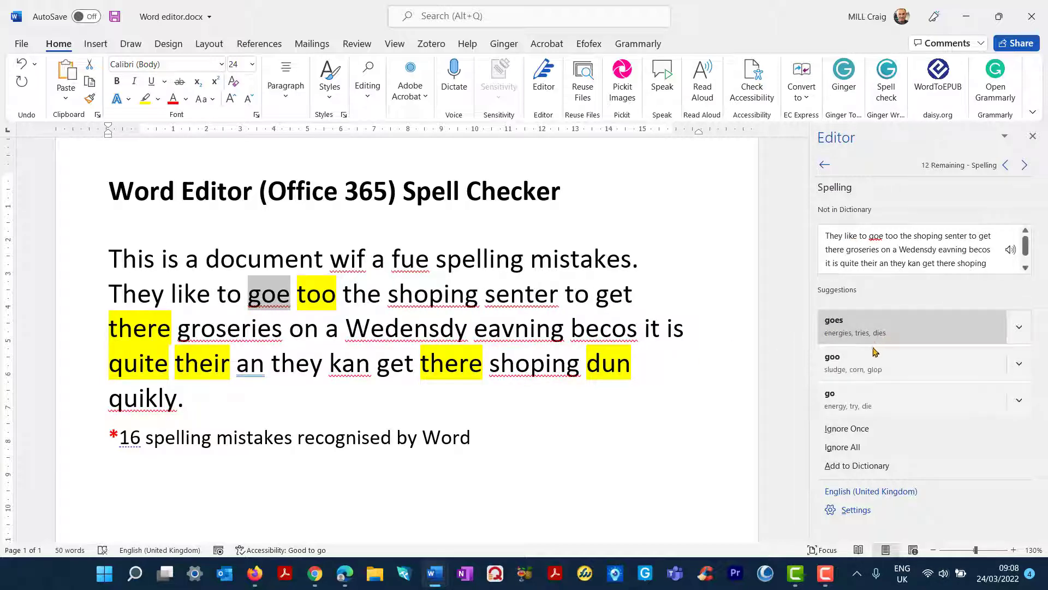
click(857, 397)
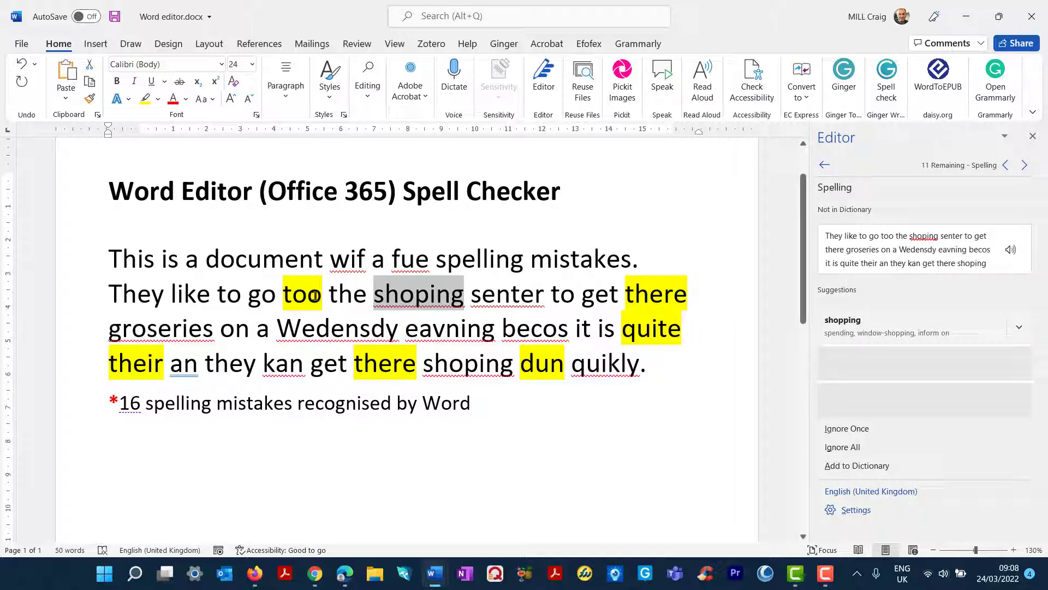
click(855, 325)
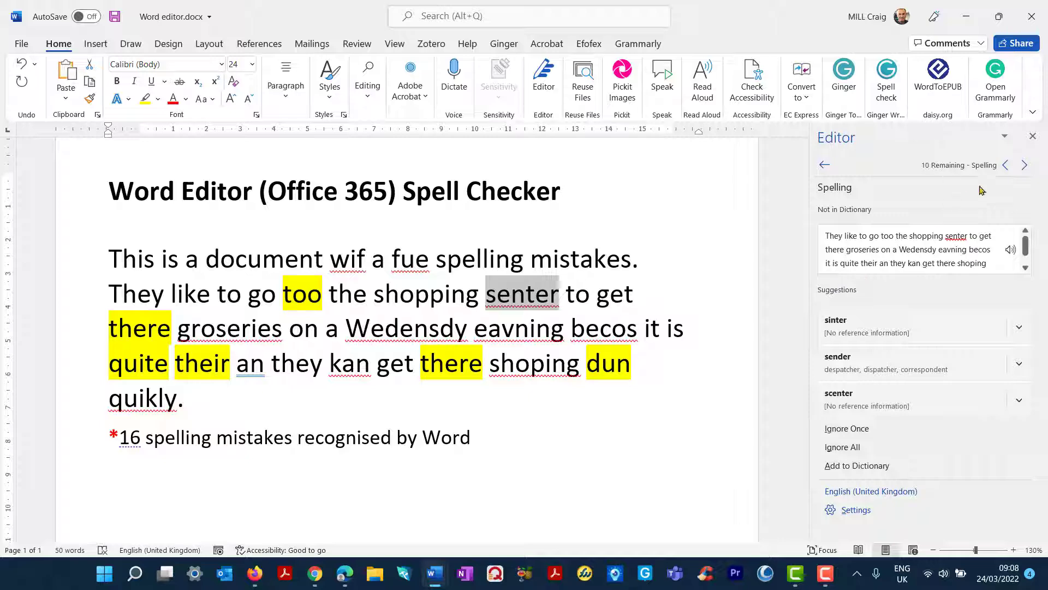
click(1024, 165)
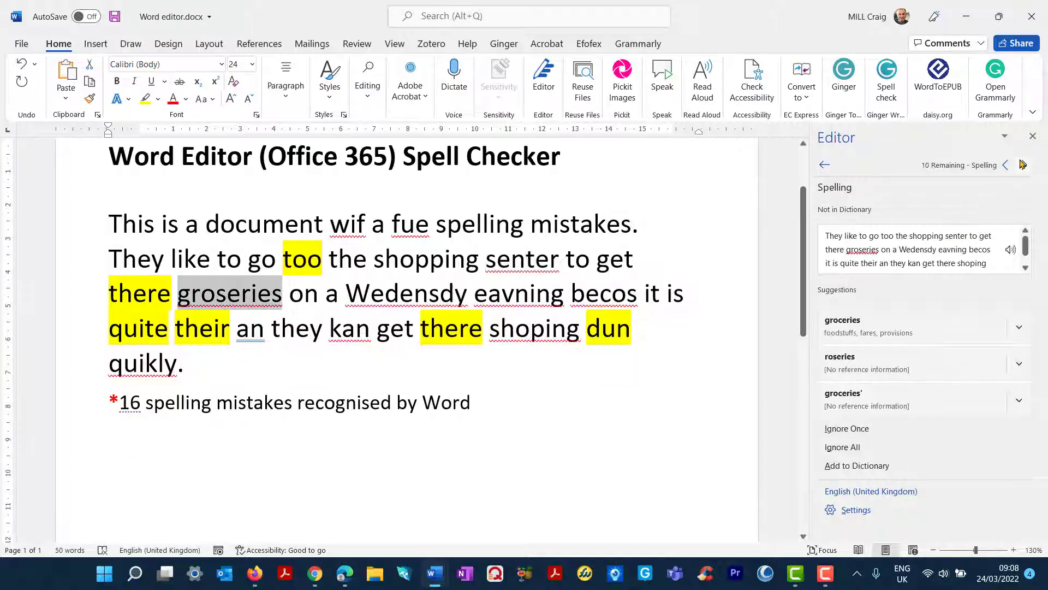
click(860, 333)
click(856, 335)
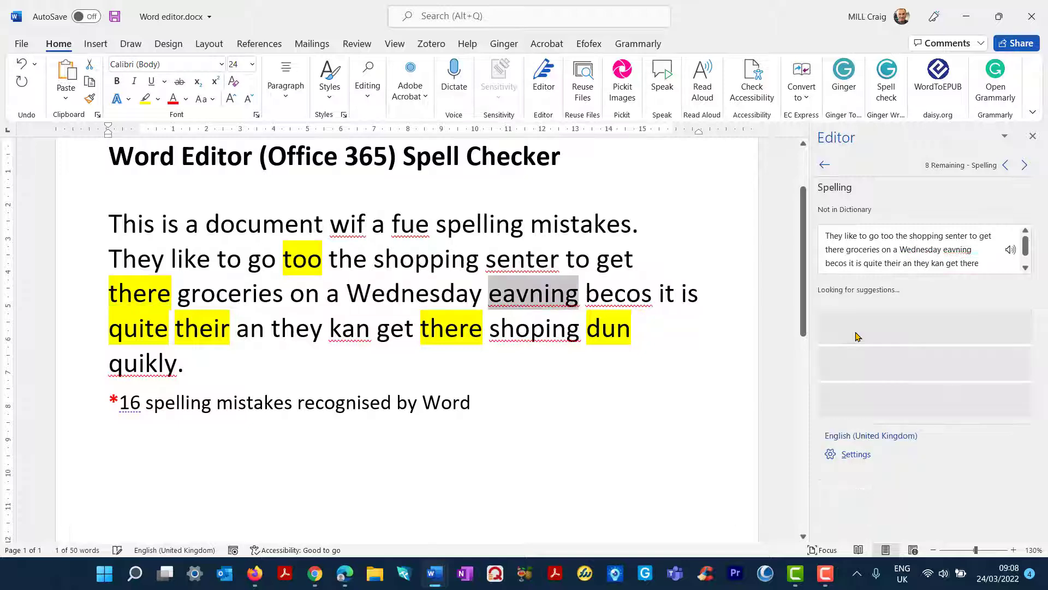
click(880, 365)
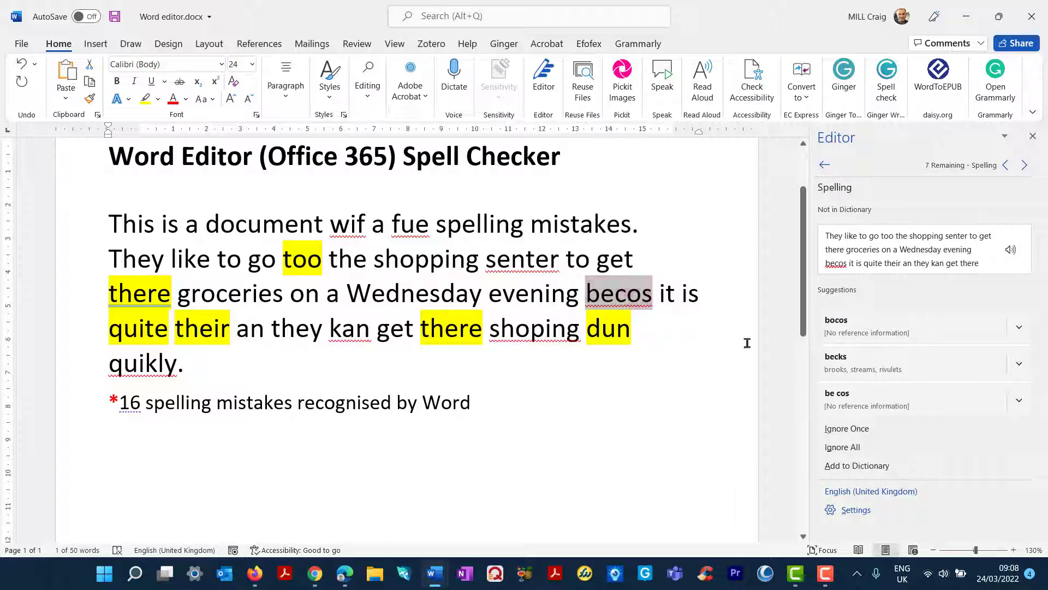
Skip becos and kan, then correct the second shoping to shopping and quikly to quickly.
click(1024, 166)
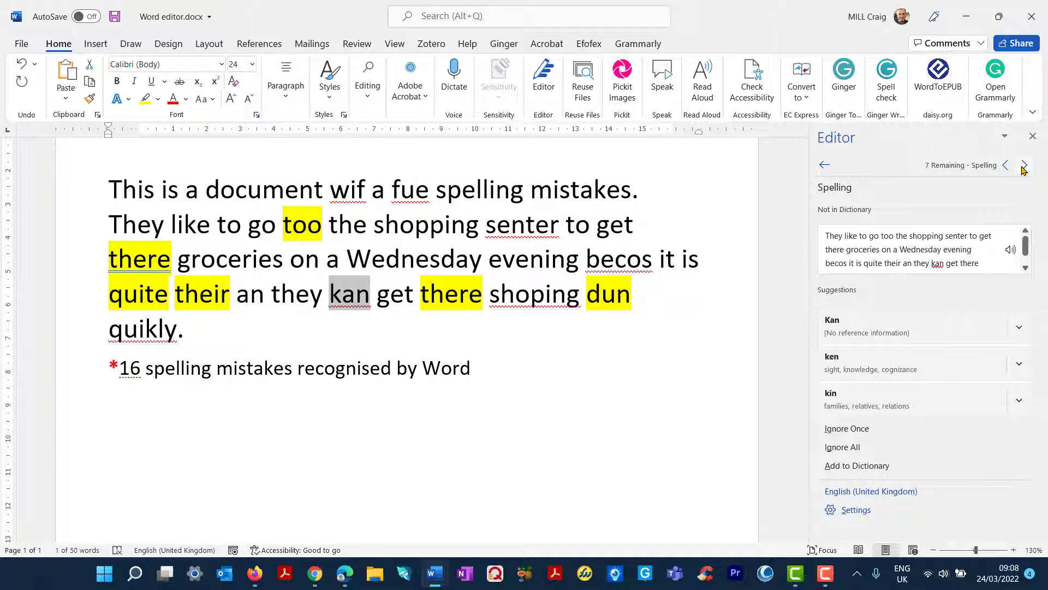
click(1024, 165)
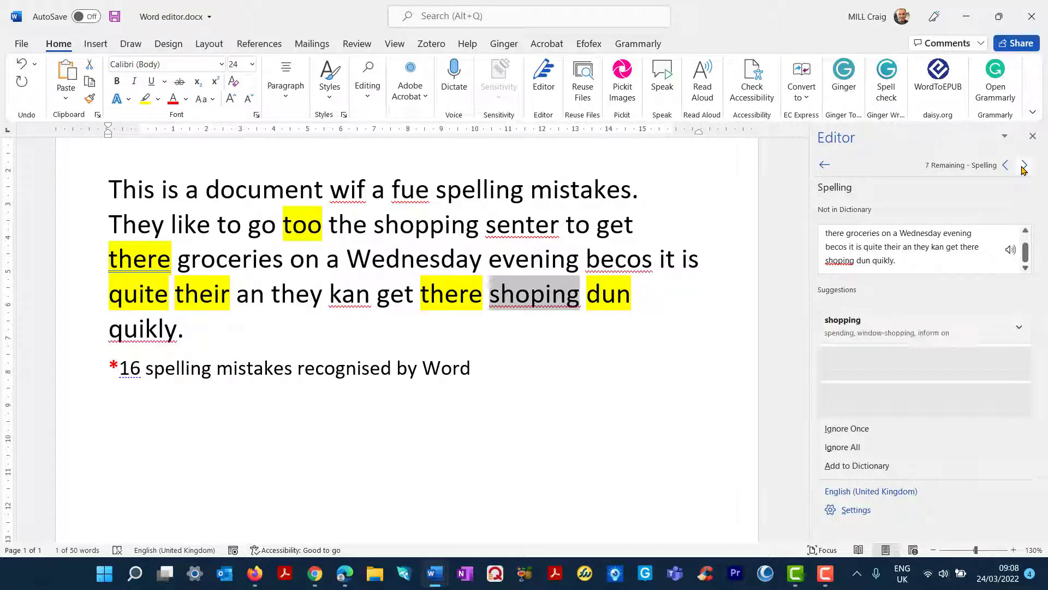
click(885, 325)
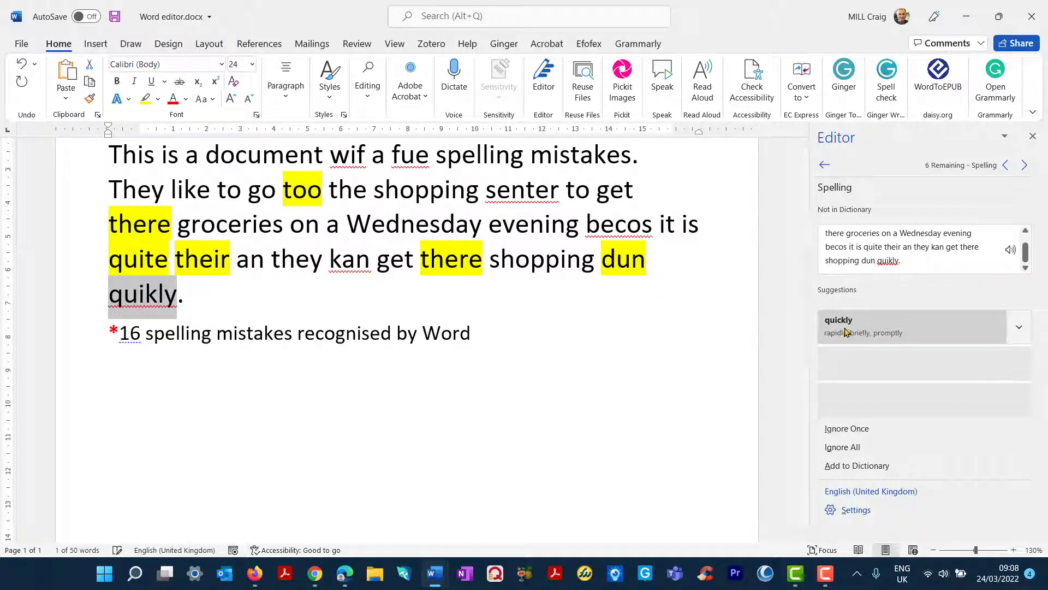
click(874, 326)
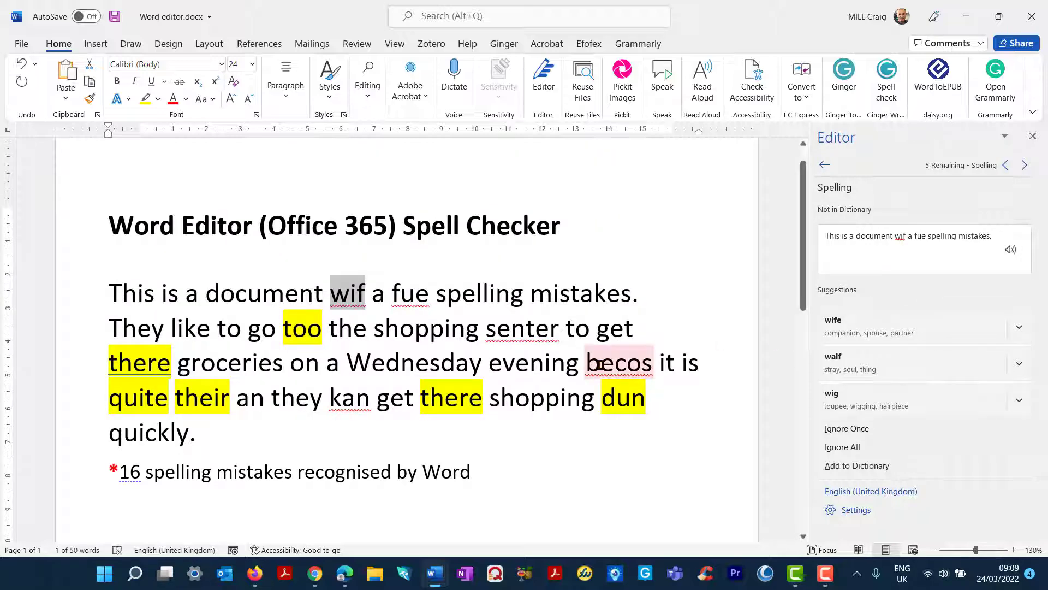
scroll(597, 364, down, 1)
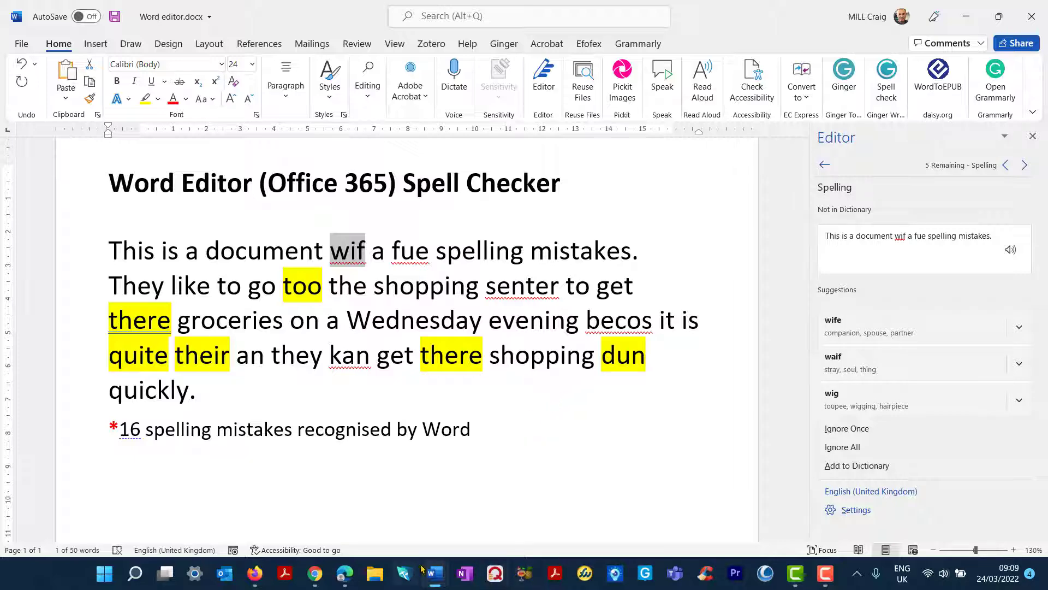
Switch to the Ginger example document, then to Grammarly example.docx, from the taskbar.
mouse_move(432, 573)
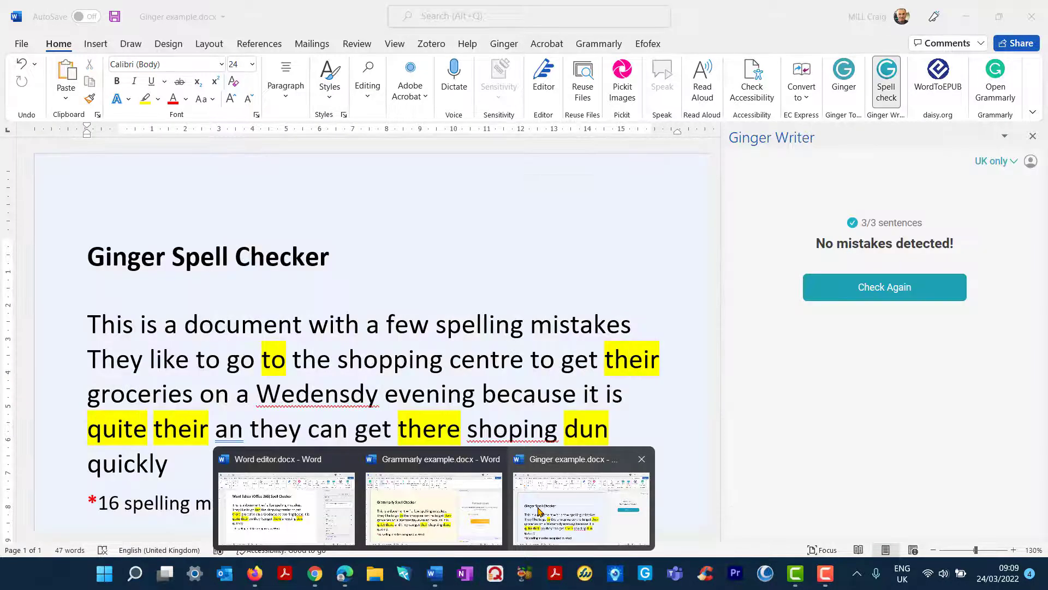
click(539, 511)
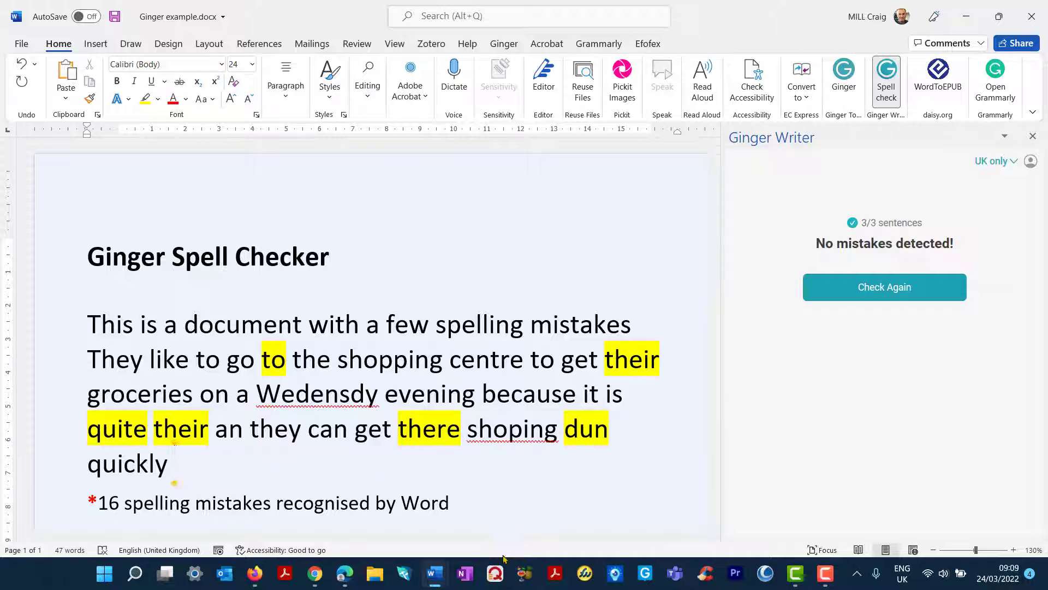
mouse_move(444, 570)
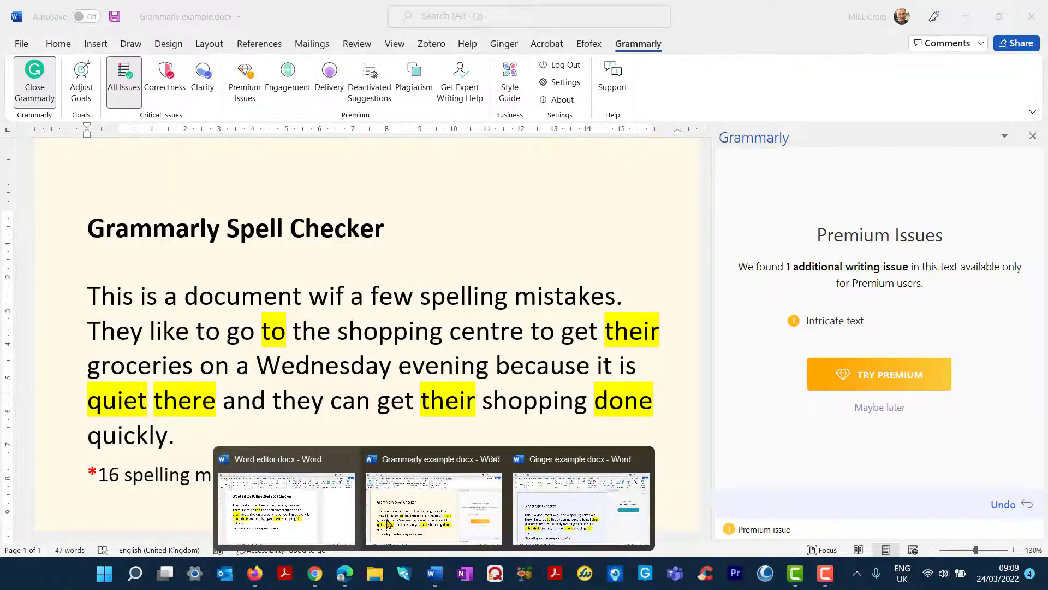
click(388, 524)
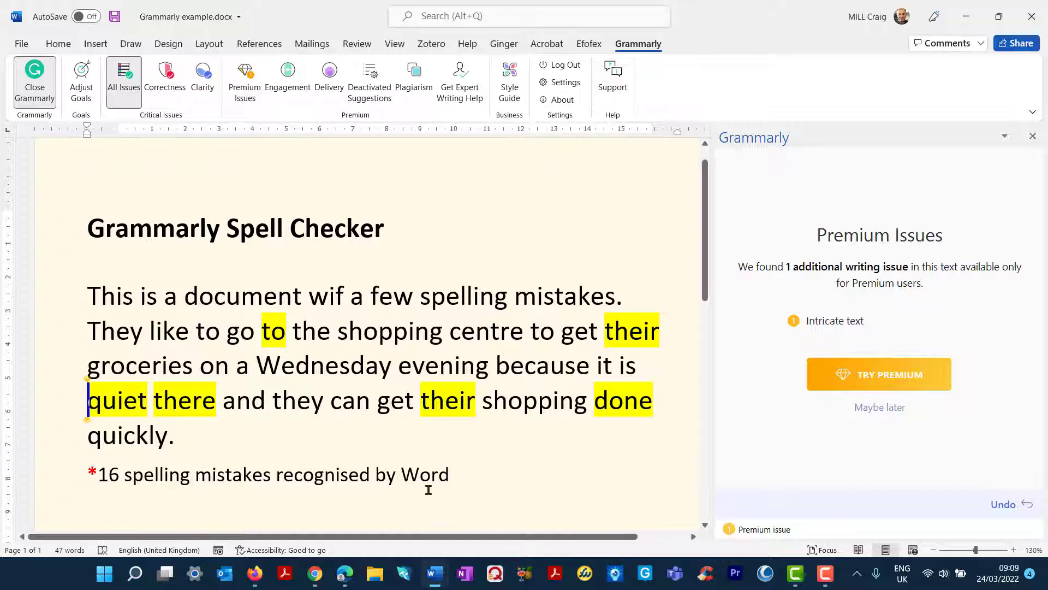